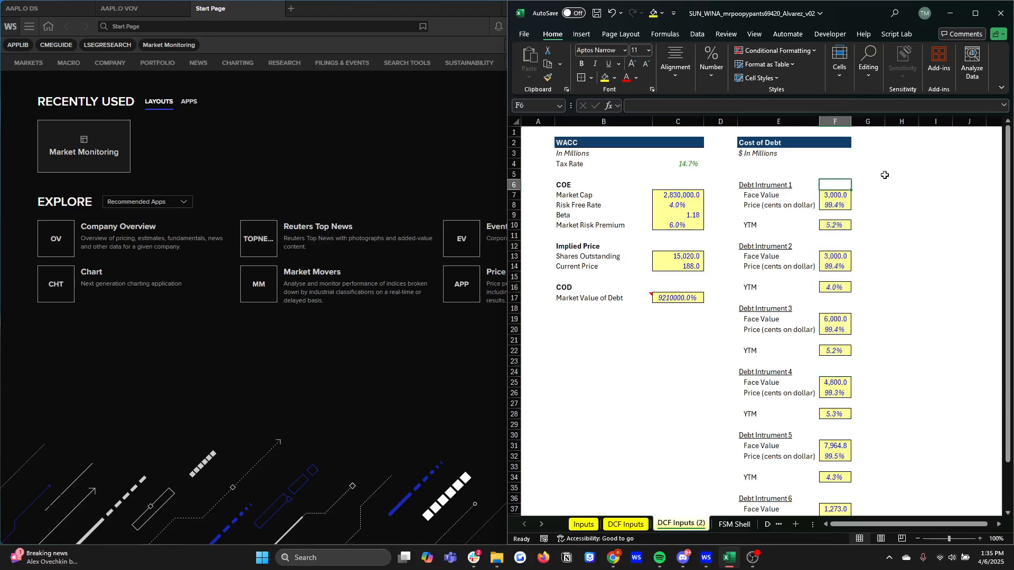
key("shift+Down")
key("Up")
key("Down")
key("Down")
key("Down")
key("Up")
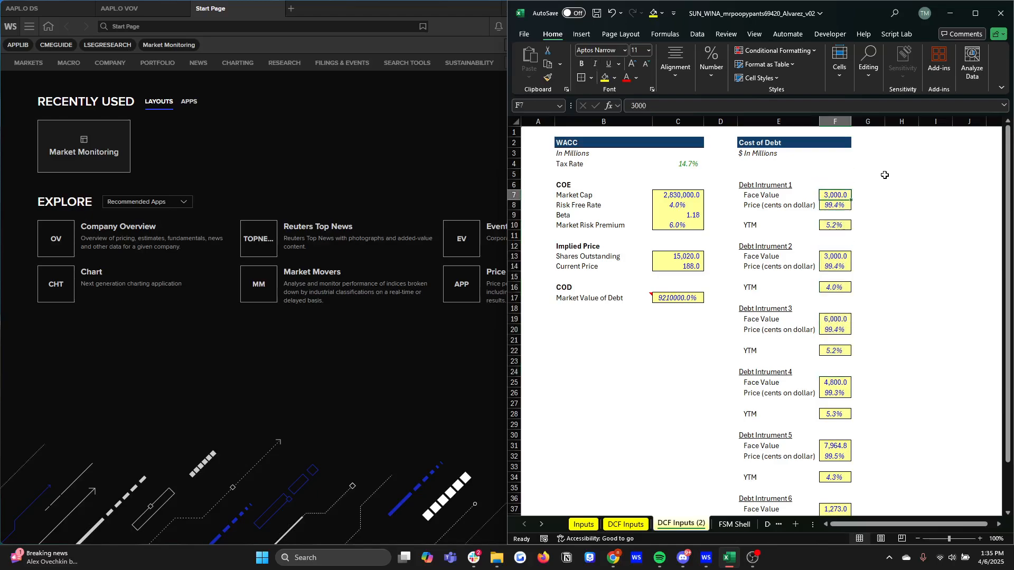
key("Down")
key("Down")
key("Up")
key("Up")
- Switch to LSEG Workspace, search for Apple Inc and open its Debt Structure page
left_click(242, 26)
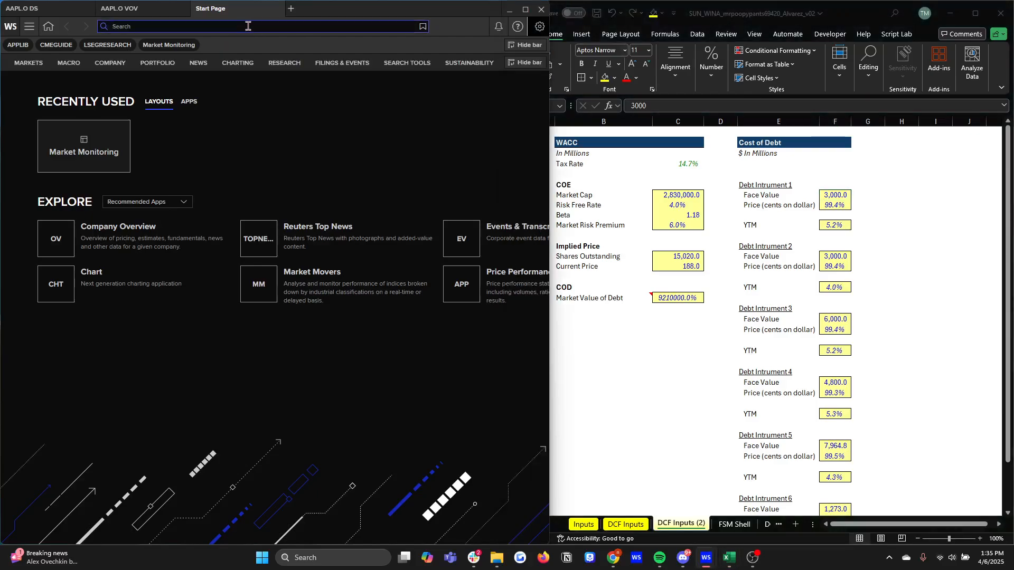
type("apple")
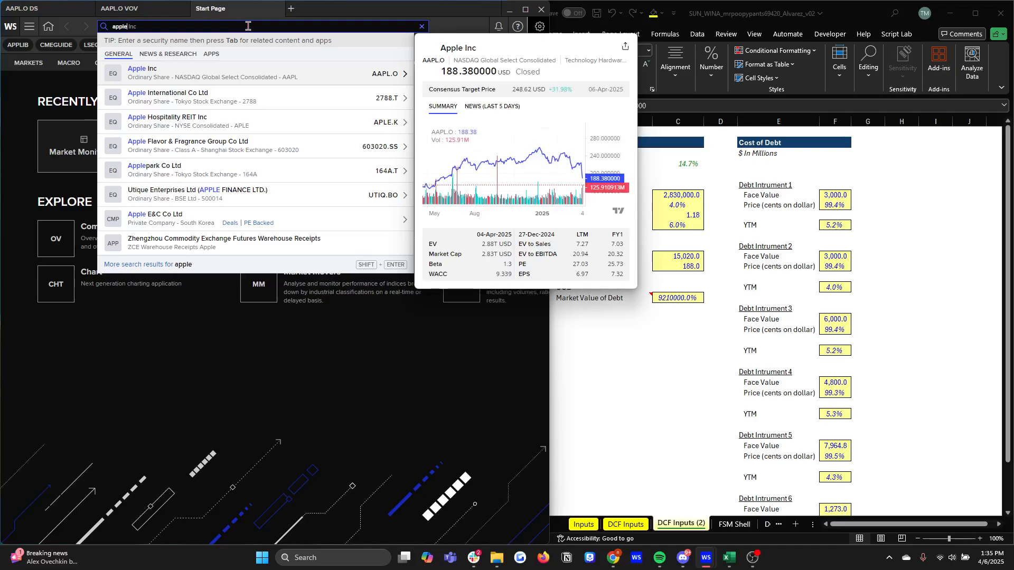
key("Return")
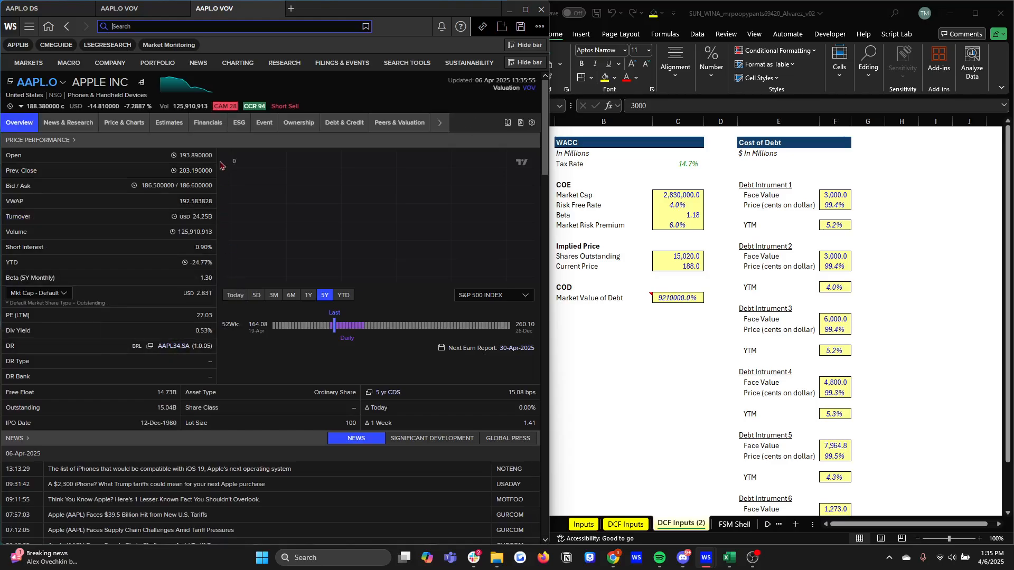
mouse_move(344, 123)
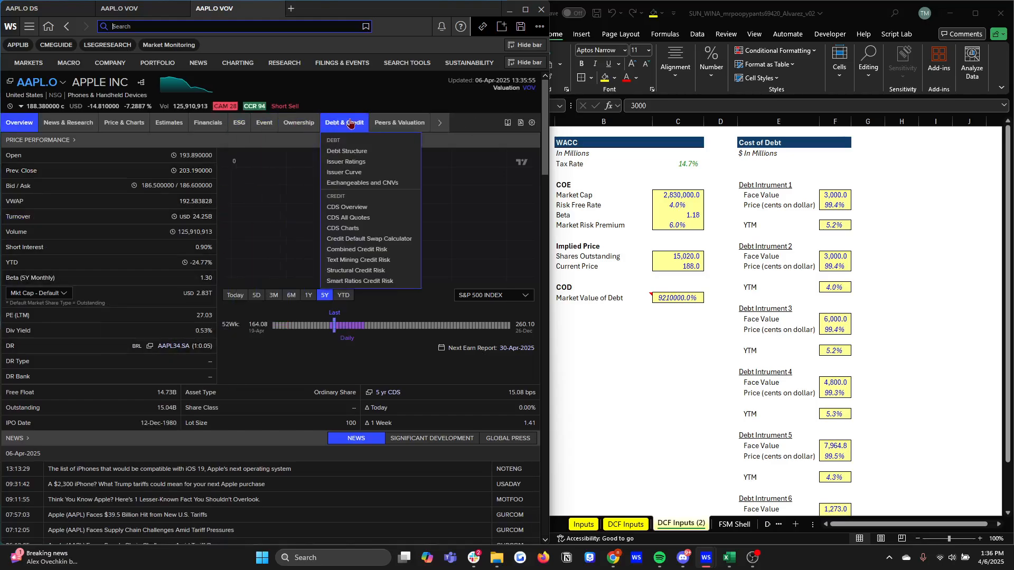
left_click(340, 152)
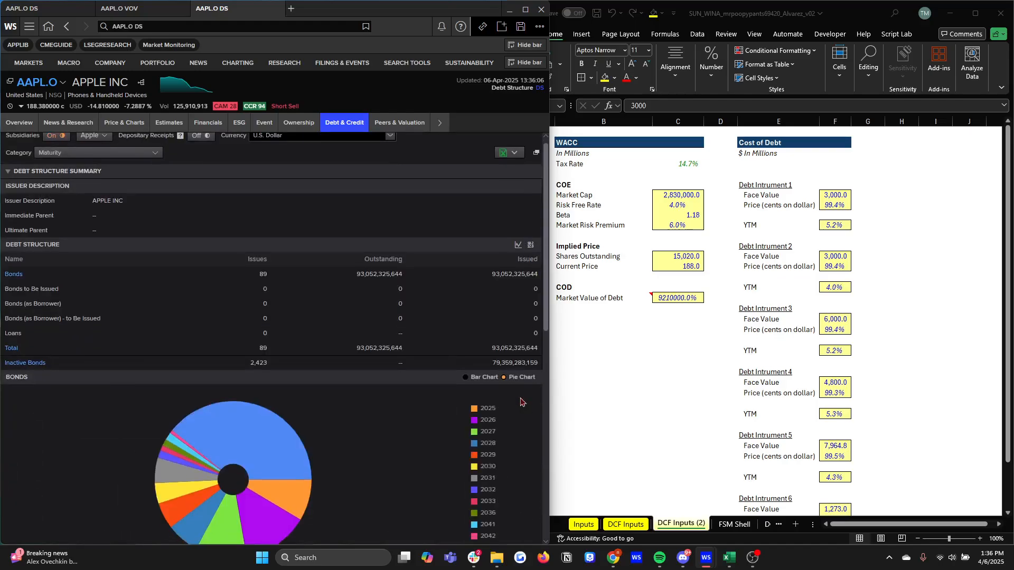
- Show Apple's outstanding bonds by maturity as a bar chart and maximize the window
scroll(521, 401, "down", 4)
left_click(479, 173)
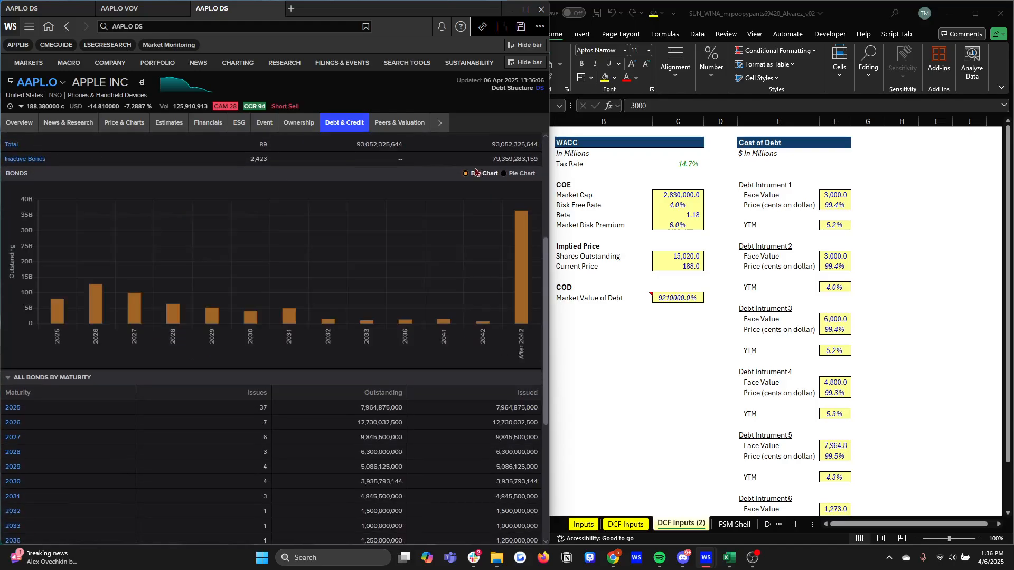
scroll(469, 320, "up", 4)
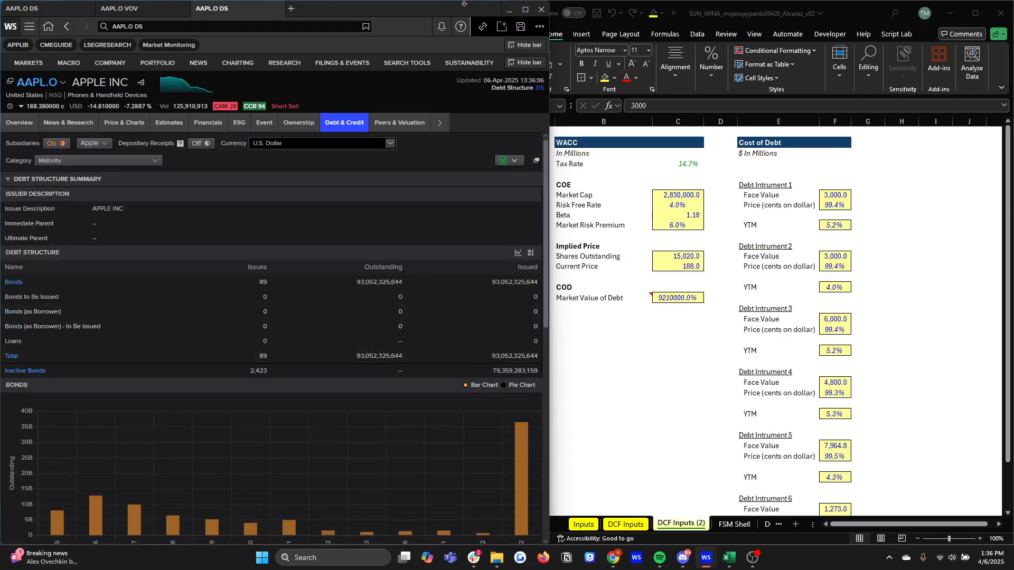
left_click(525, 9)
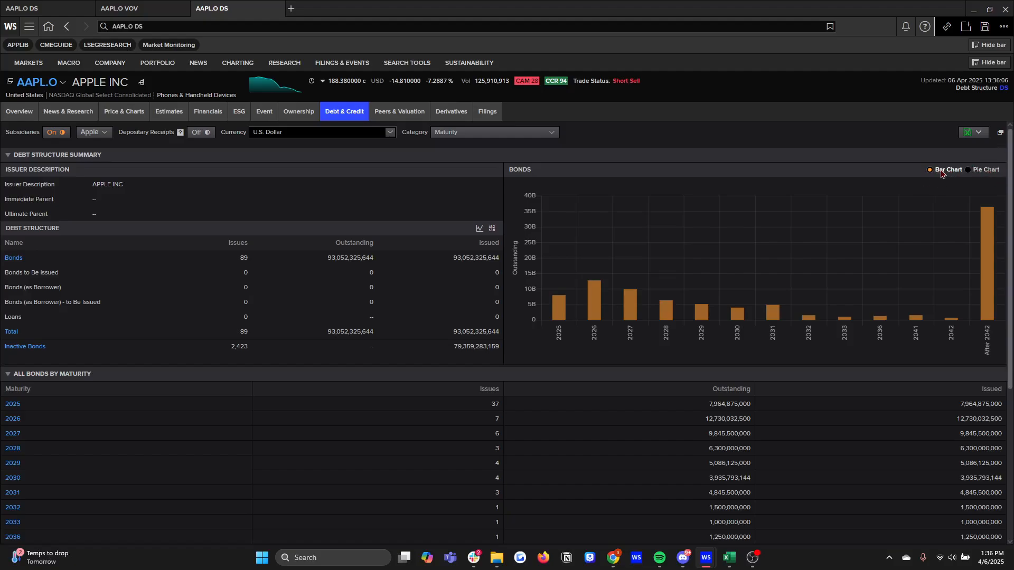
- Switch the bonds chart to a pie chart, restore the window size and drill into the After 2042 maturities
left_click(986, 170)
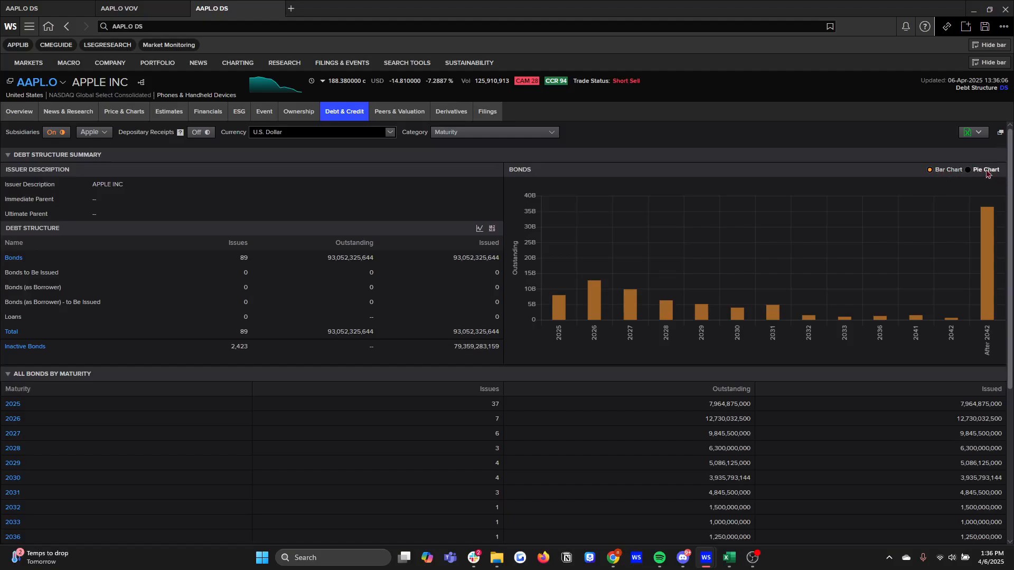
left_click(989, 12)
scroll(208, 255, "down", 5)
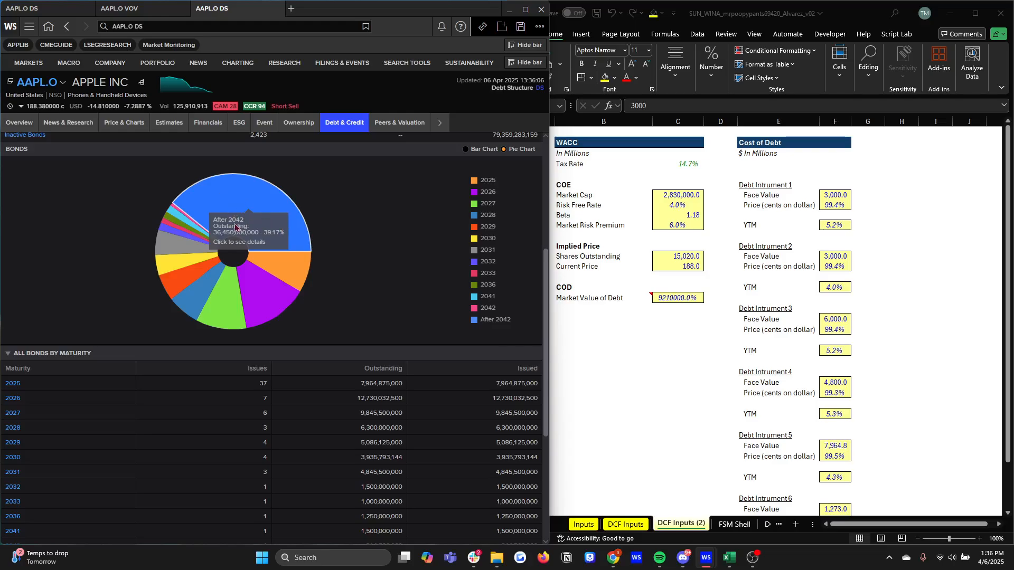
left_click(282, 208)
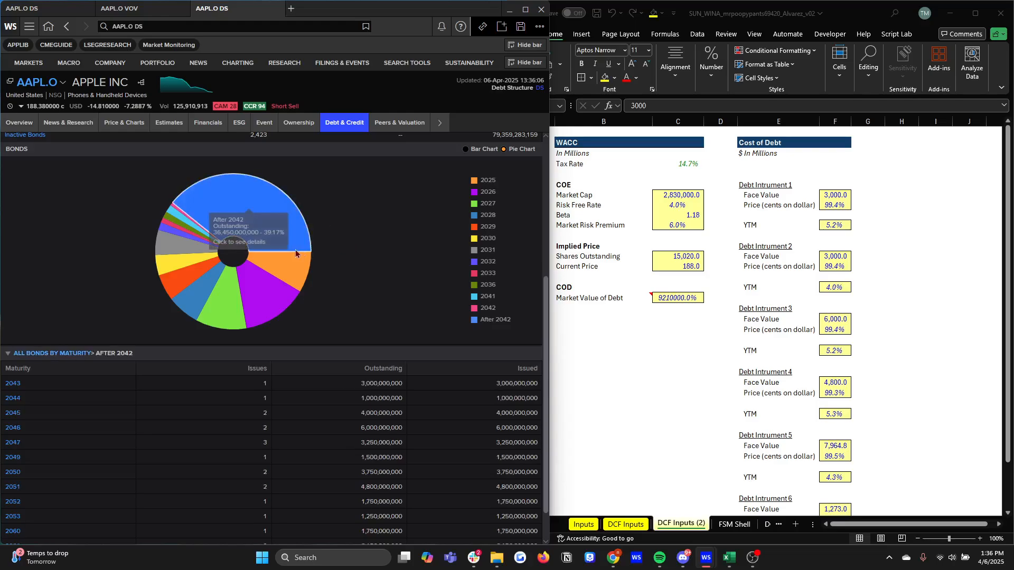
- Switch to the Excel workbook, select Debt Instrument 1's face value and narrow the window so the whole bond table is uncovered
left_click(878, 205)
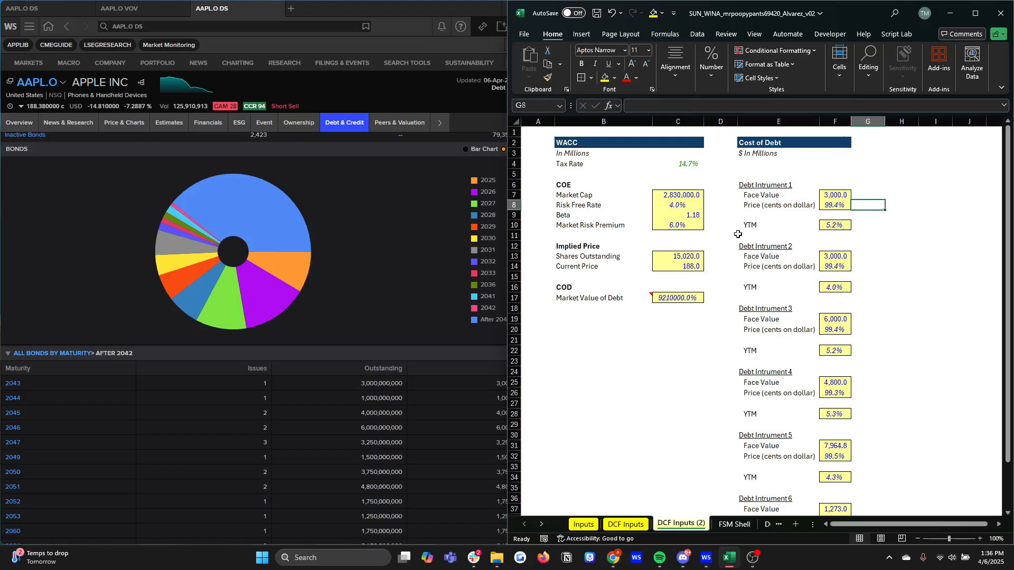
key("Up")
key("Up")
key("Left")
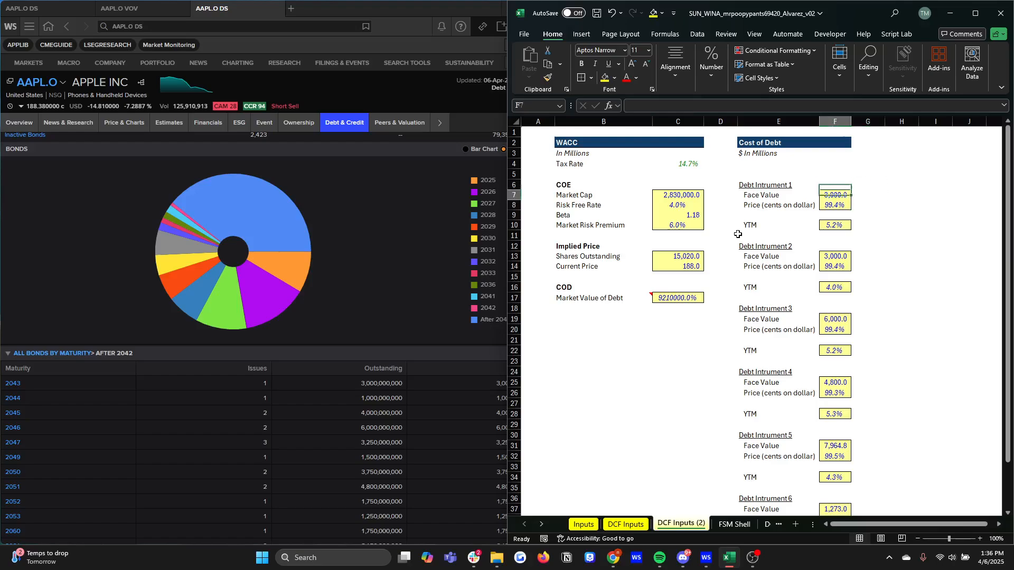
key("Down")
scroll(447, 419, "down", 2)
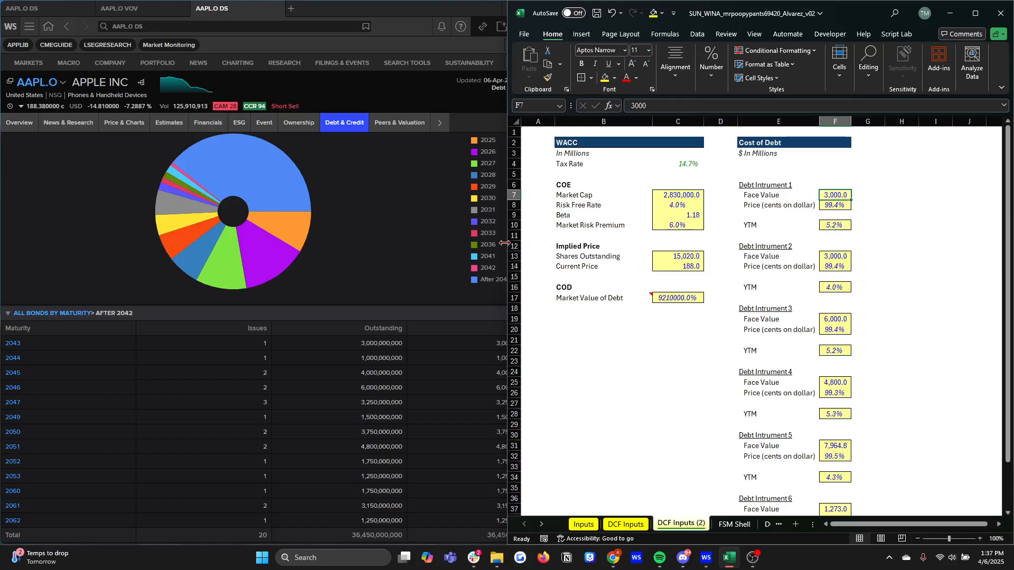
left_click_drag(504, 243, 554, 242)
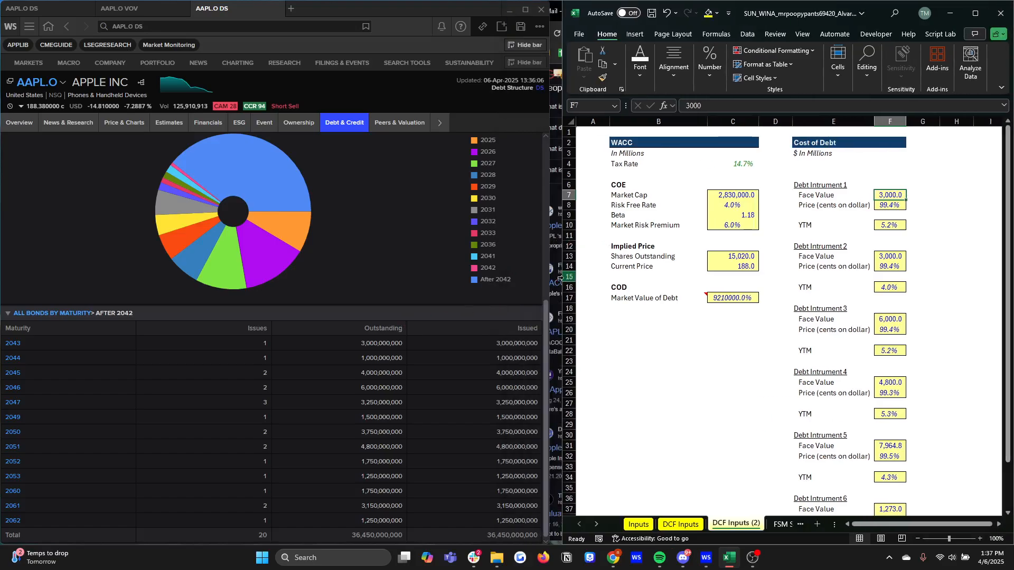
left_click_drag(561, 271, 539, 271)
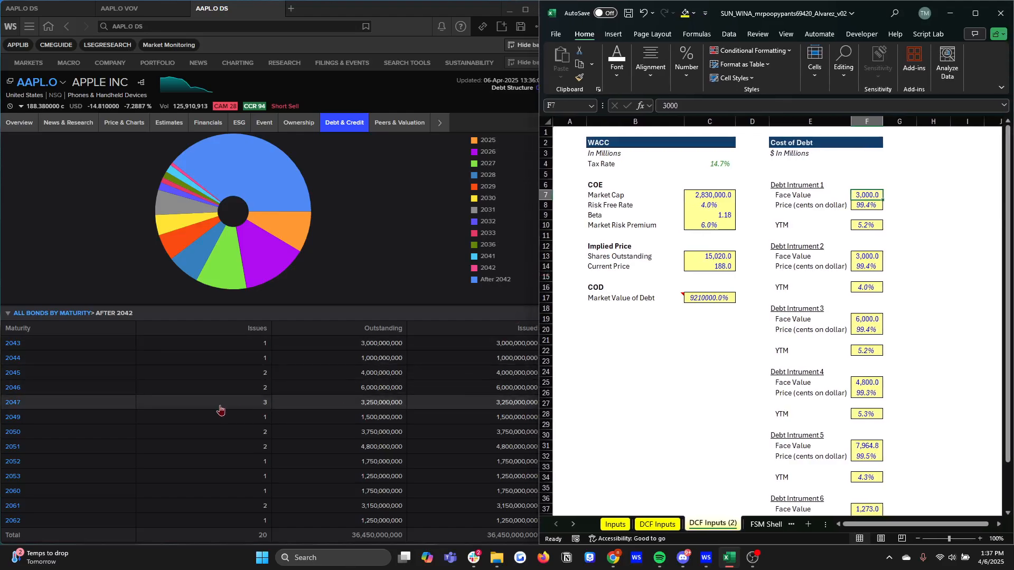
- In LSEG Workspace, open the list of individual bonds maturing in 2043
left_click(201, 353)
left_click(202, 352)
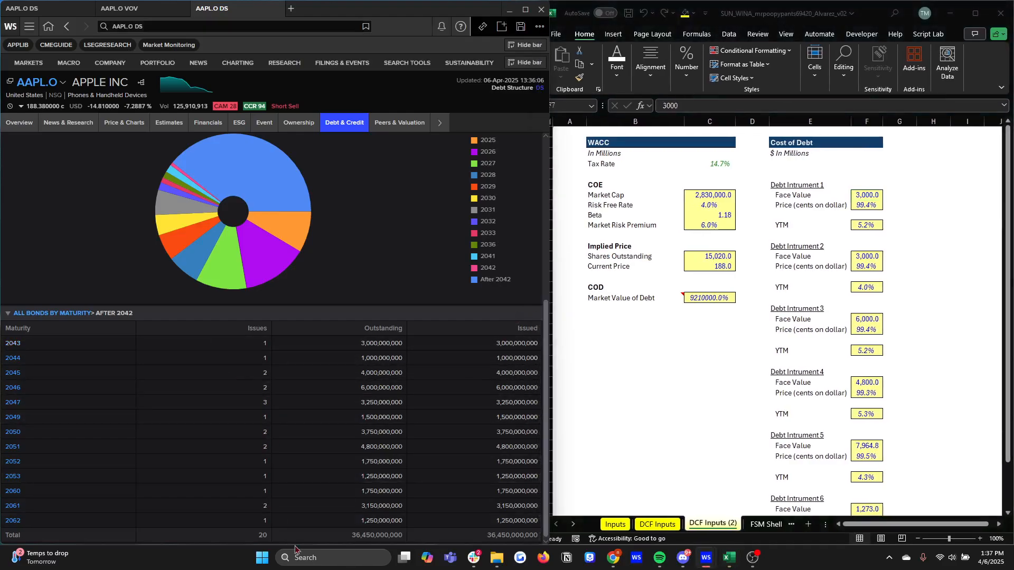
scroll(303, 516, "down", 1)
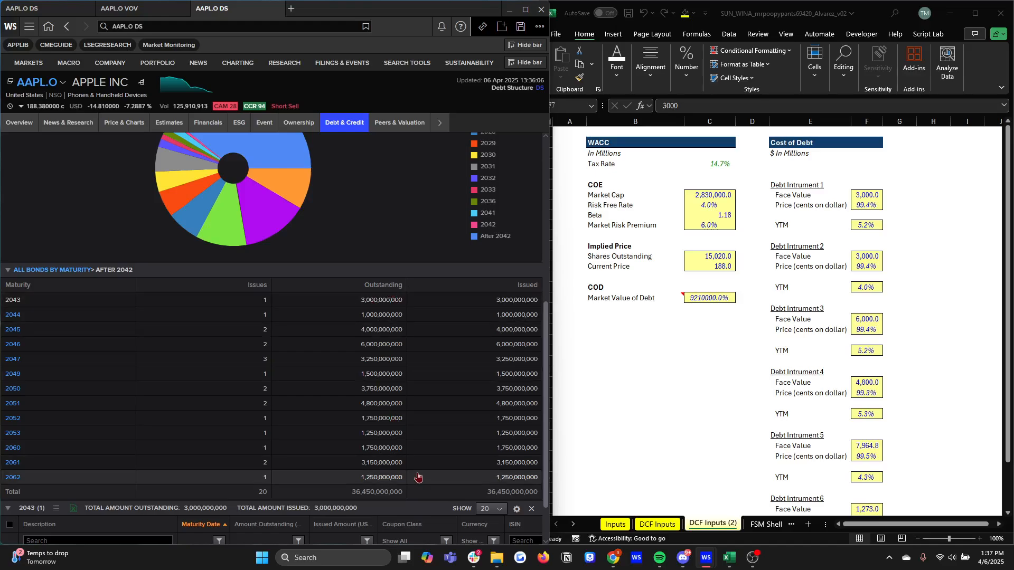
scroll(420, 481, "down", 1)
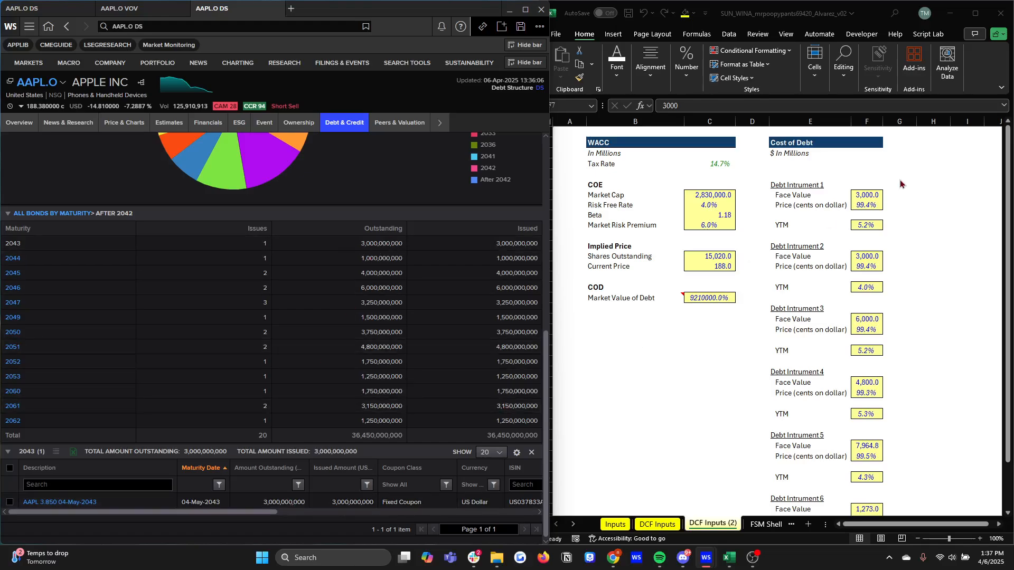
- Check Debt Instrument 1's face value and price inputs in the workbook against the 2043 bond's outstanding amount
left_click(877, 195)
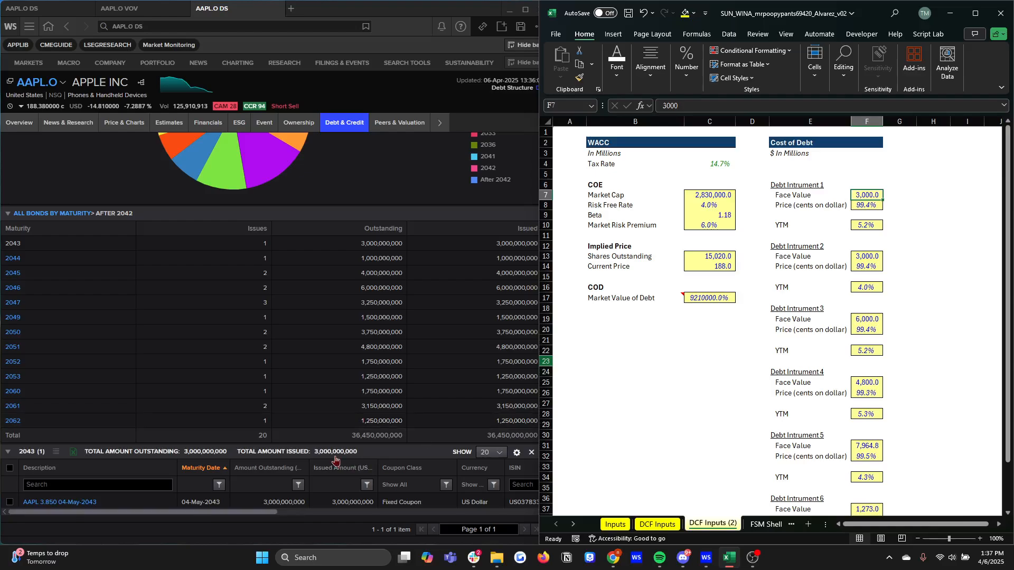
left_click(822, 154)
left_click(869, 196)
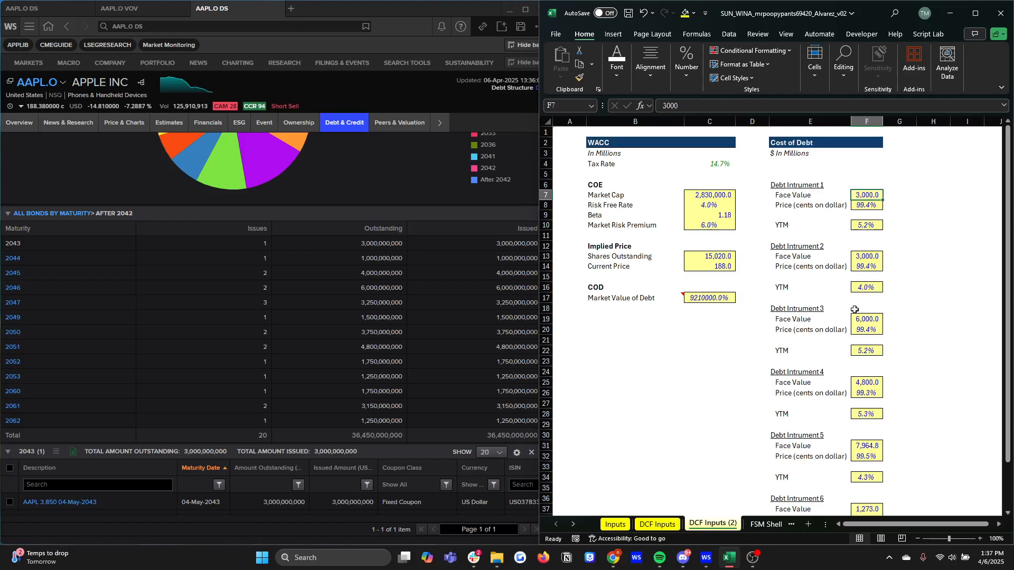
left_click(874, 212)
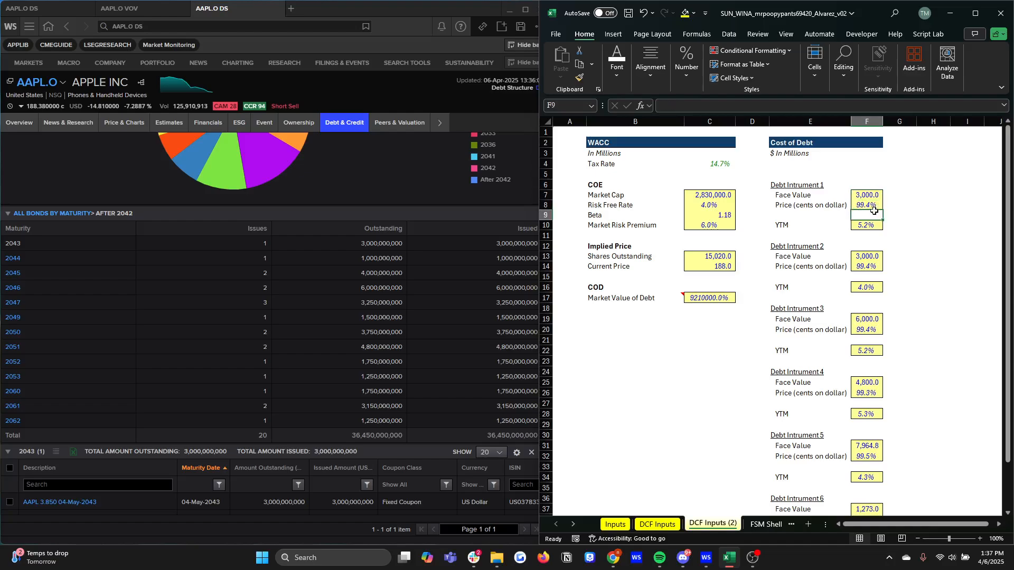
- Examine the AAPL 3.850 04-May-2043 bond's REPS valuation and its description for issue price and yield, and close the bond details
left_click(76, 502)
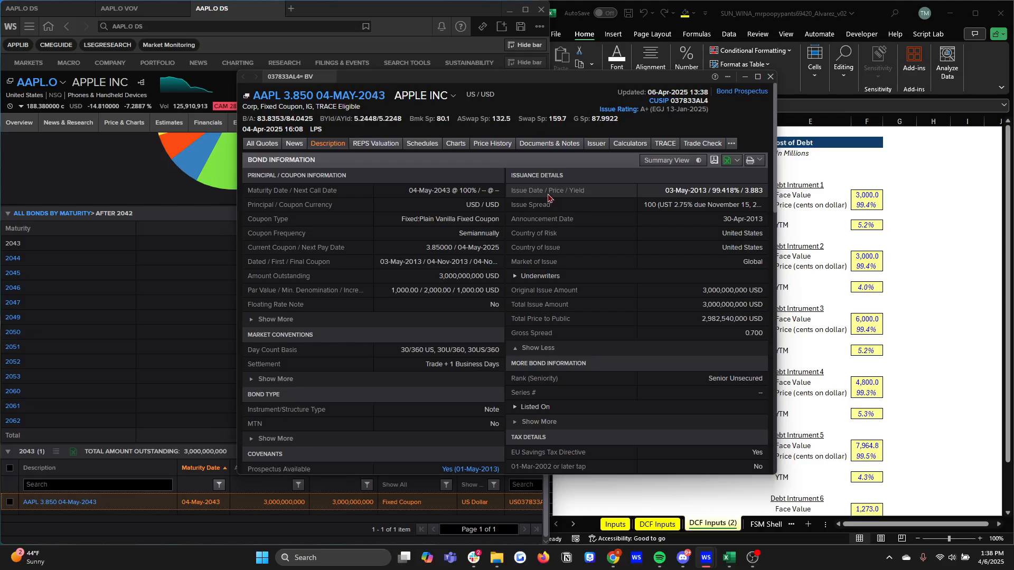
left_click(366, 145)
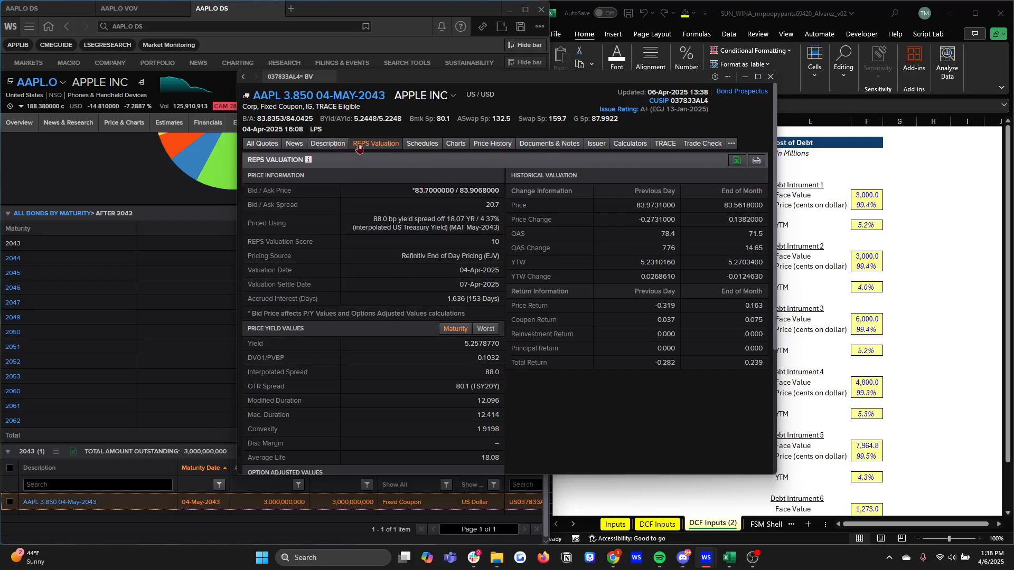
left_click(328, 144)
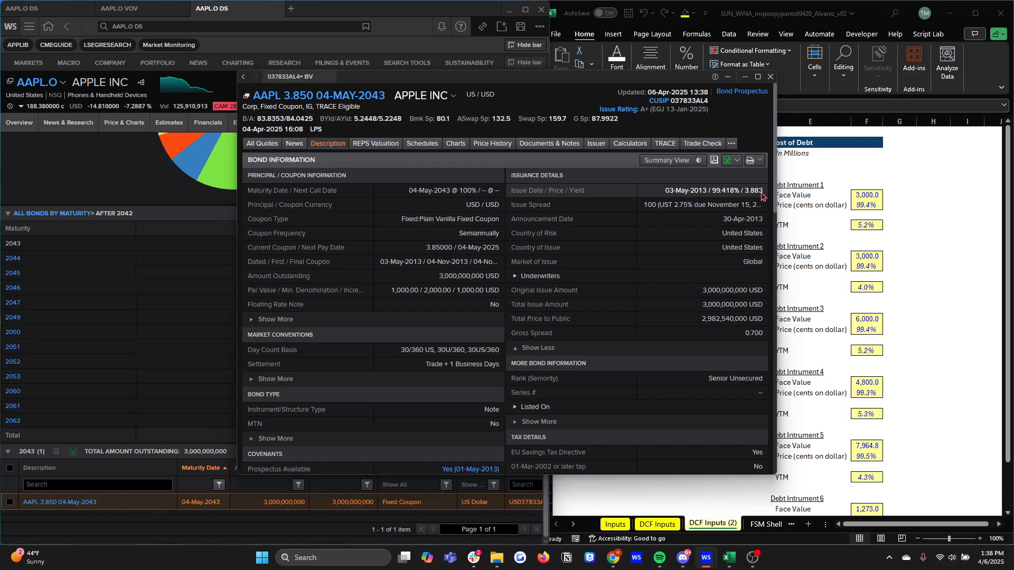
left_click(770, 77)
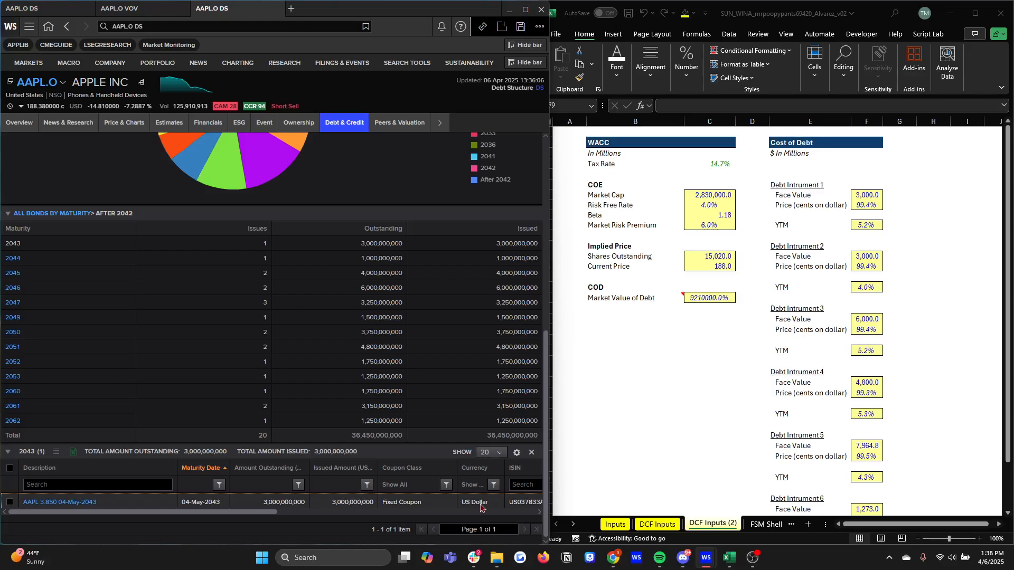
- Compare the 2043 bond's yield with Debt Instrument 1's YTM in the workbook and review the outstanding amounts by maturity
scroll(481, 508, "right", 10)
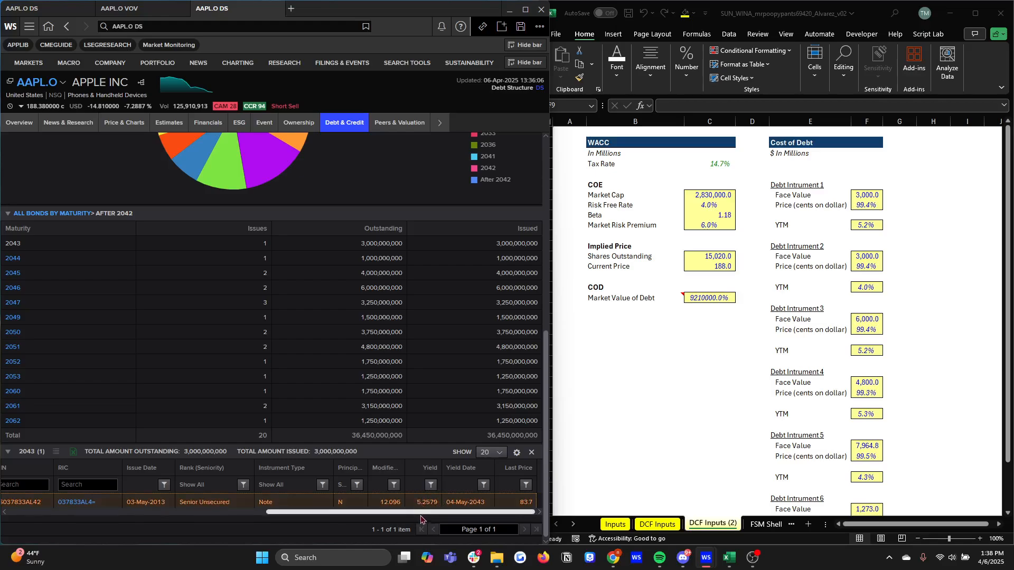
left_click(869, 226)
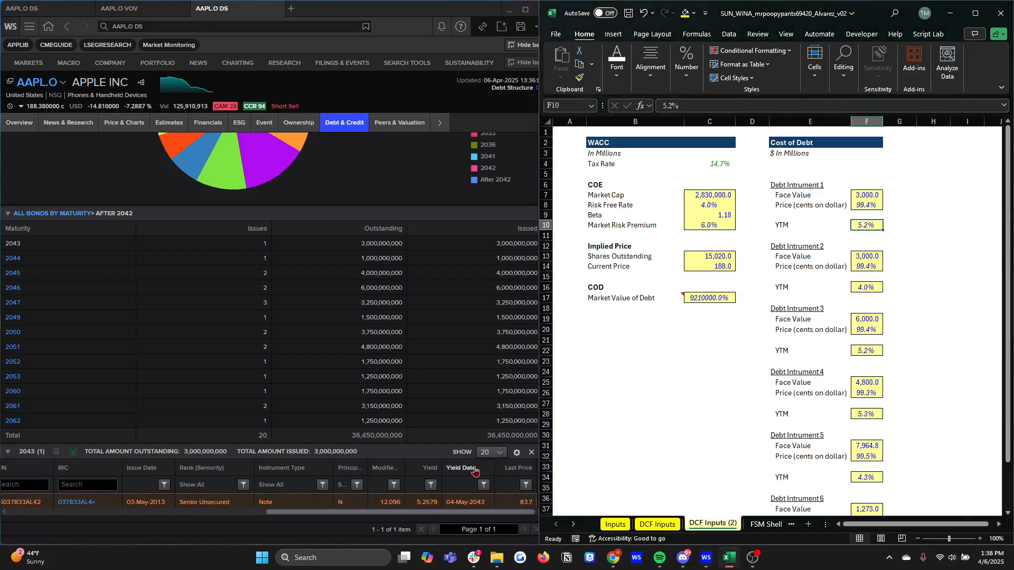
left_click_drag(467, 512, 403, 509)
scroll(400, 508, "left", 10)
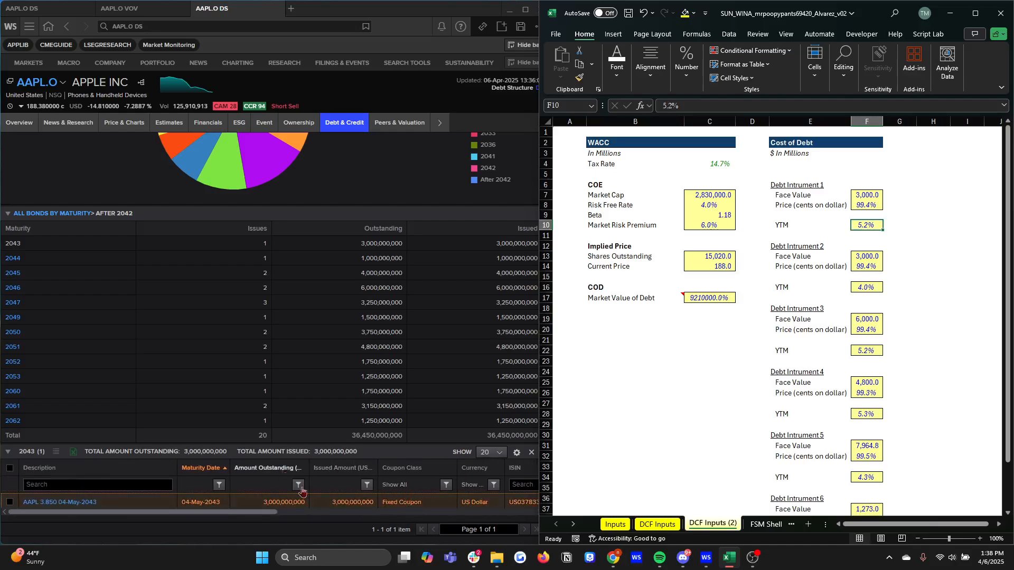
scroll(346, 446, "up", 5)
scroll(343, 418, "down", 4)
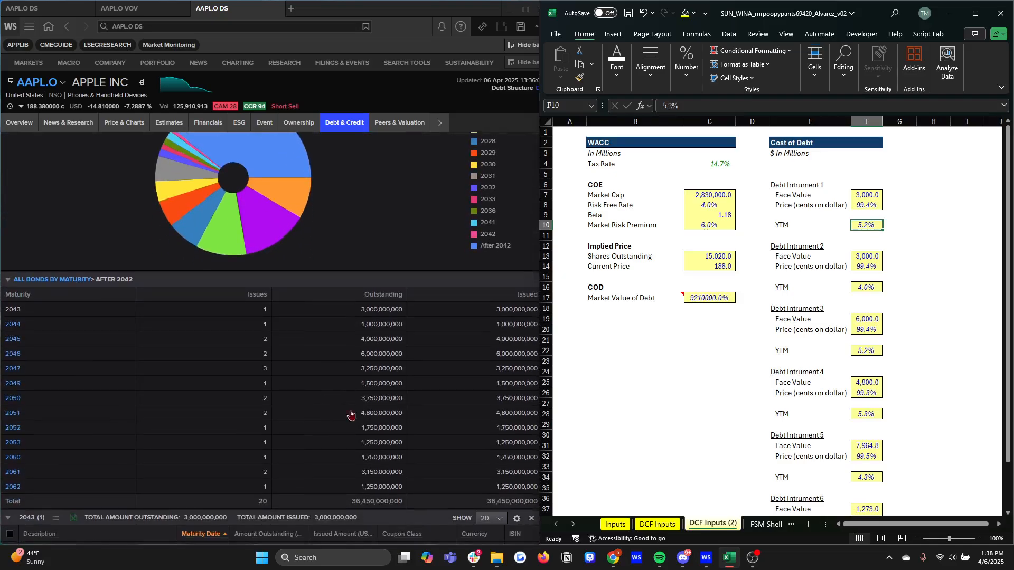
left_click(391, 316)
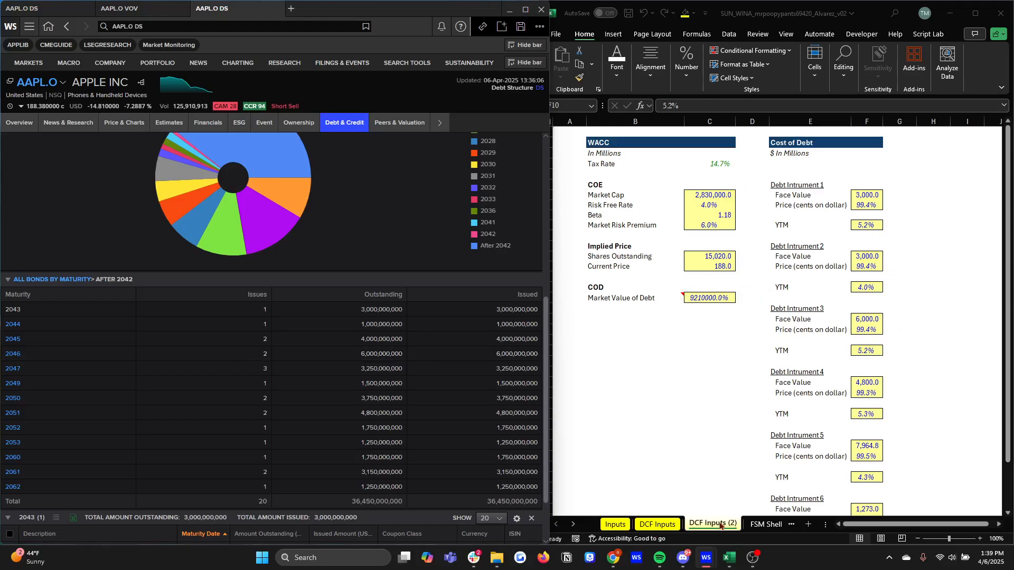
- Go through the FSM Shell and DCF sheets to the WACC sheet and move it directly after DCF Inputs (2)
left_click(767, 526)
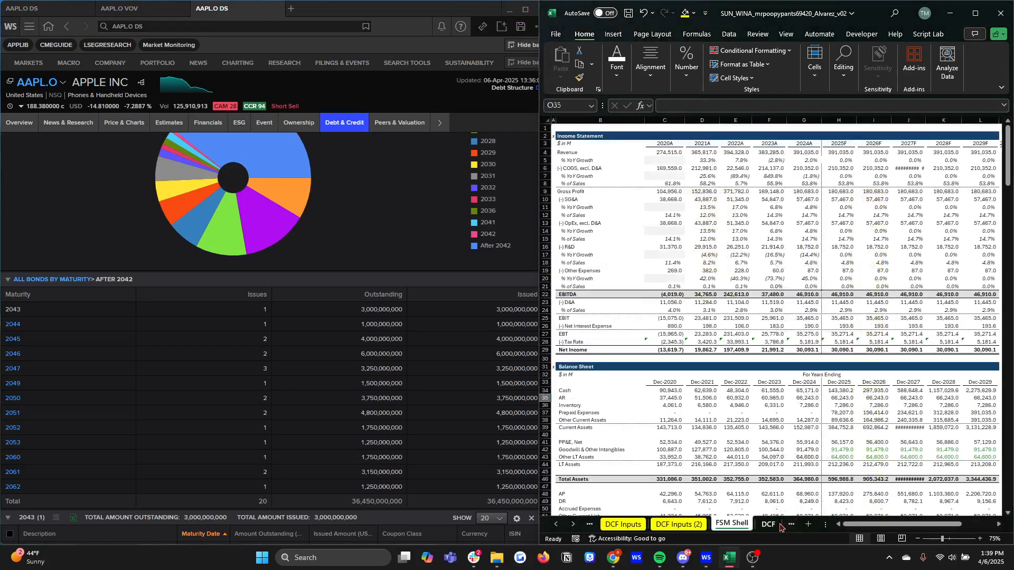
left_click(769, 524)
left_click(790, 524)
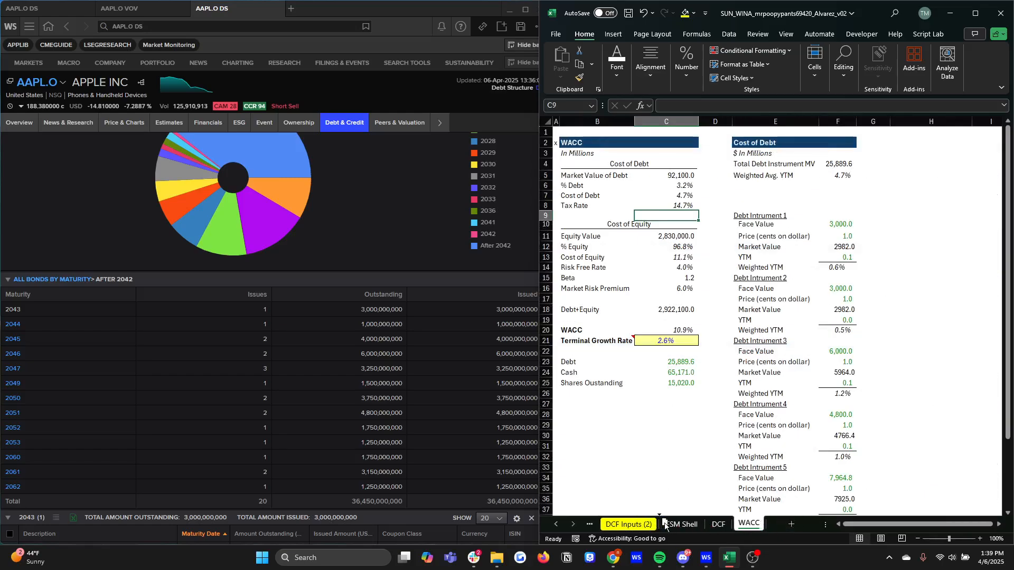
left_click_drag(665, 525, 666, 526)
scroll(845, 186, "down", 1)
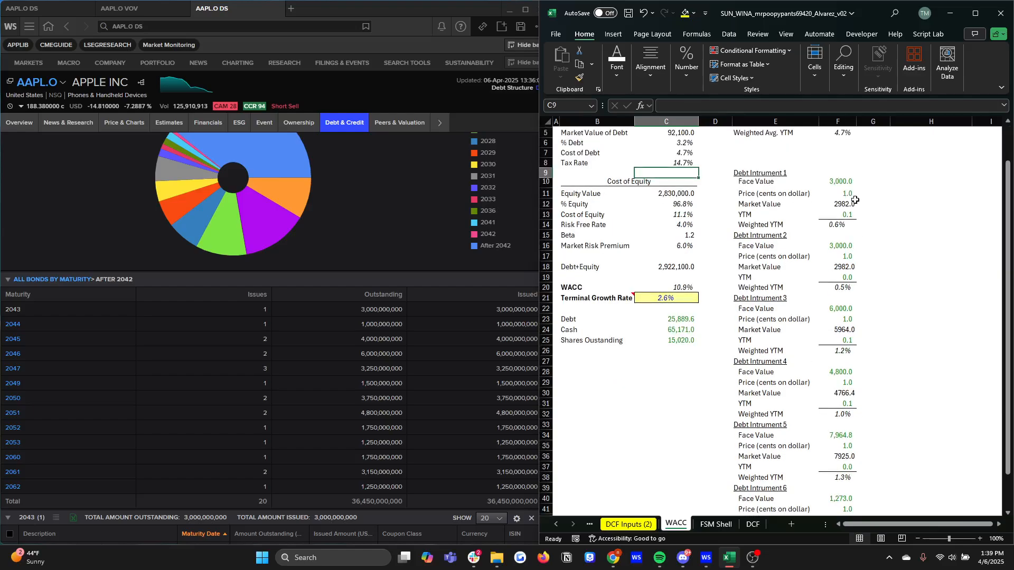
- Review Debt Instrument 1's weighted YTM formula and the cost of debt and WACC figures on the WACC sheet
left_click(841, 226)
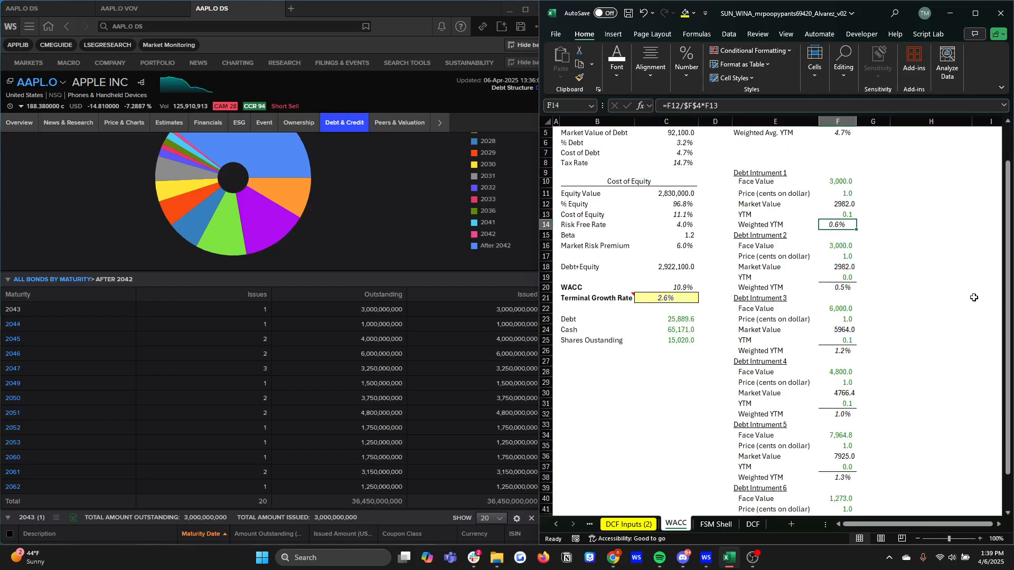
scroll(880, 354, "up", 1)
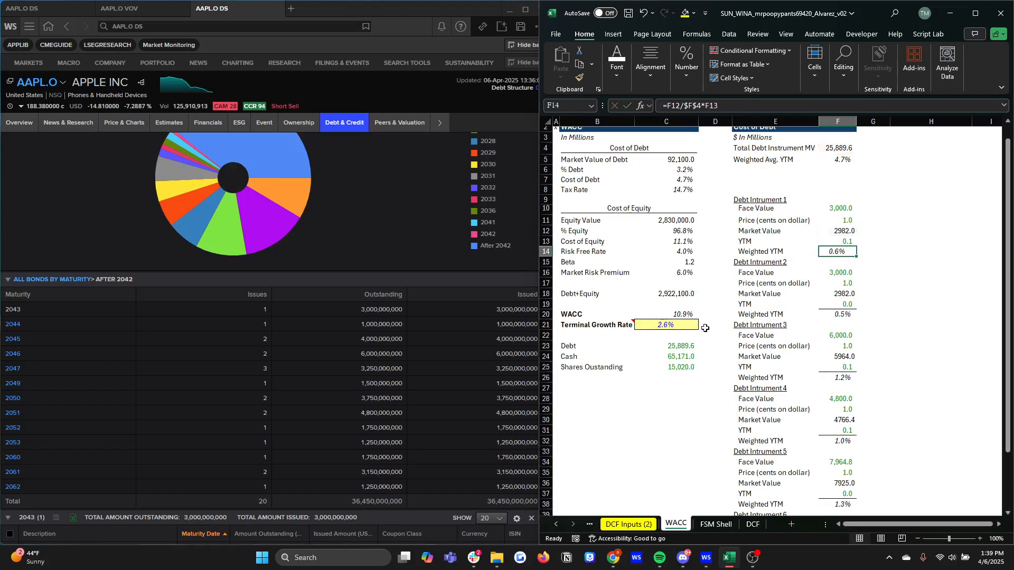
left_click(372, 253)
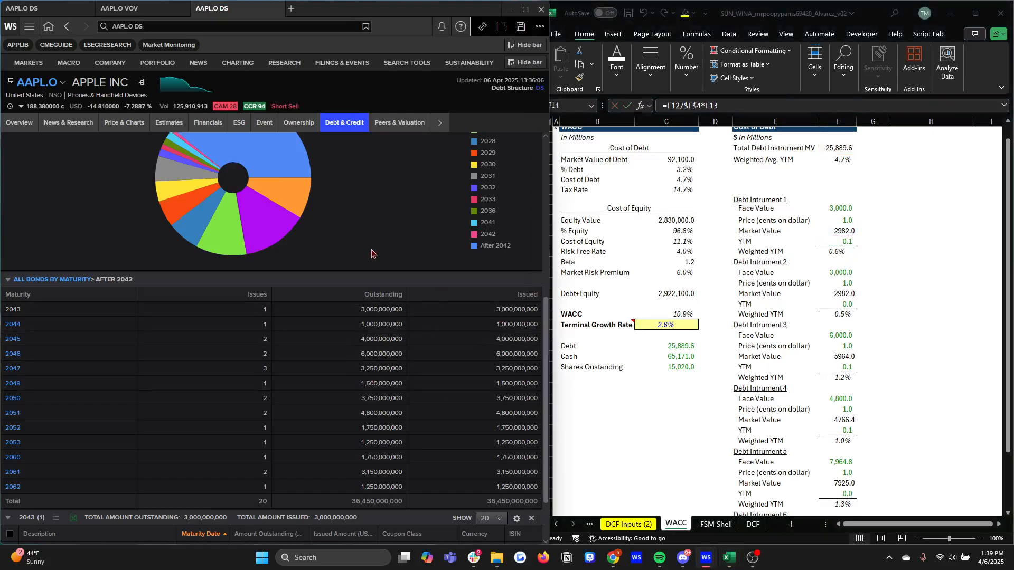
- List the bonds maturing in 2046, close the 2043 list, and compare the 2046 total outstanding with Debt Instrument 3's face value in DCF Inputs (2)
left_click(375, 355)
scroll(375, 355, "down", 3)
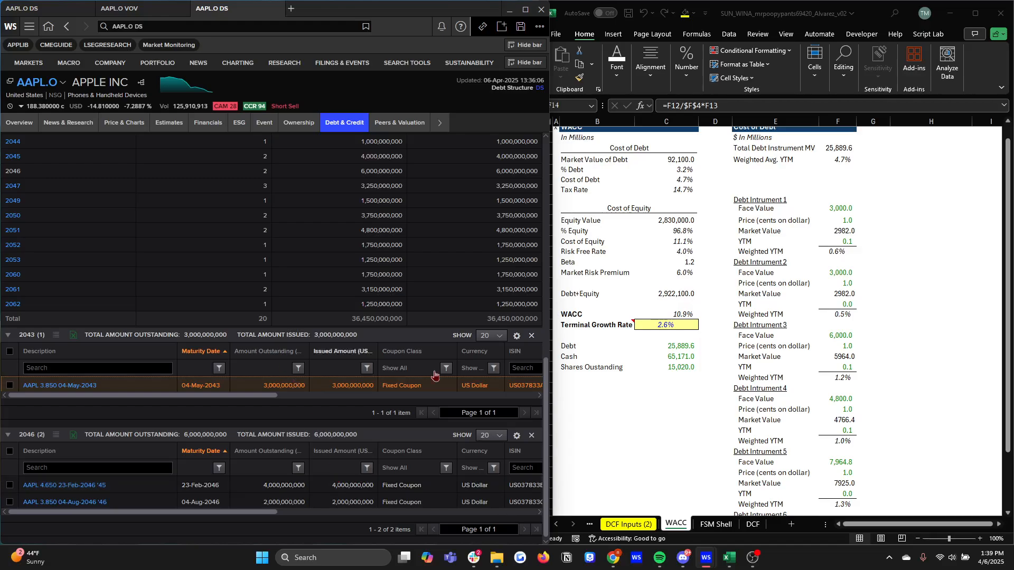
left_click(653, 524)
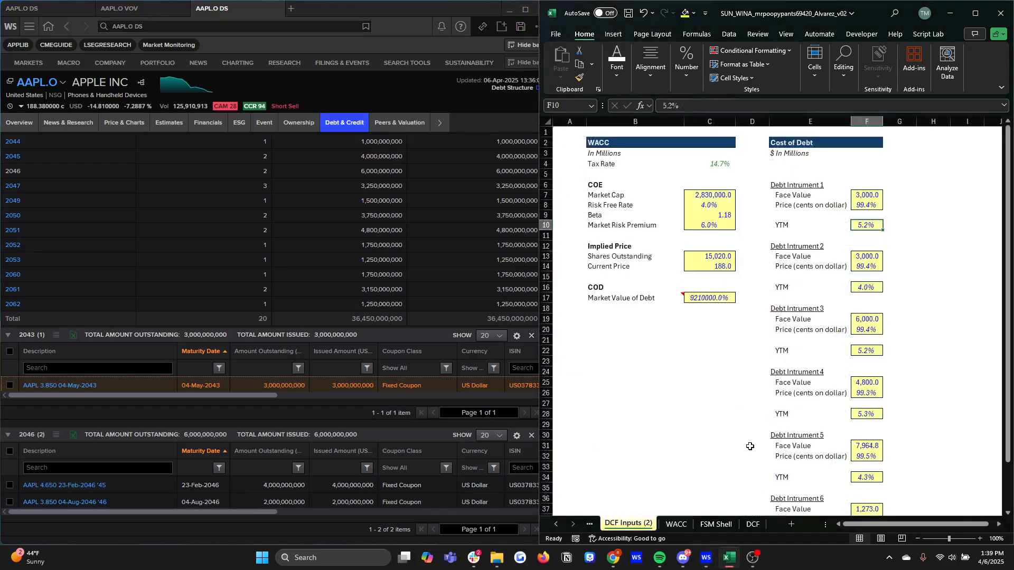
scroll(750, 446, "down", 1)
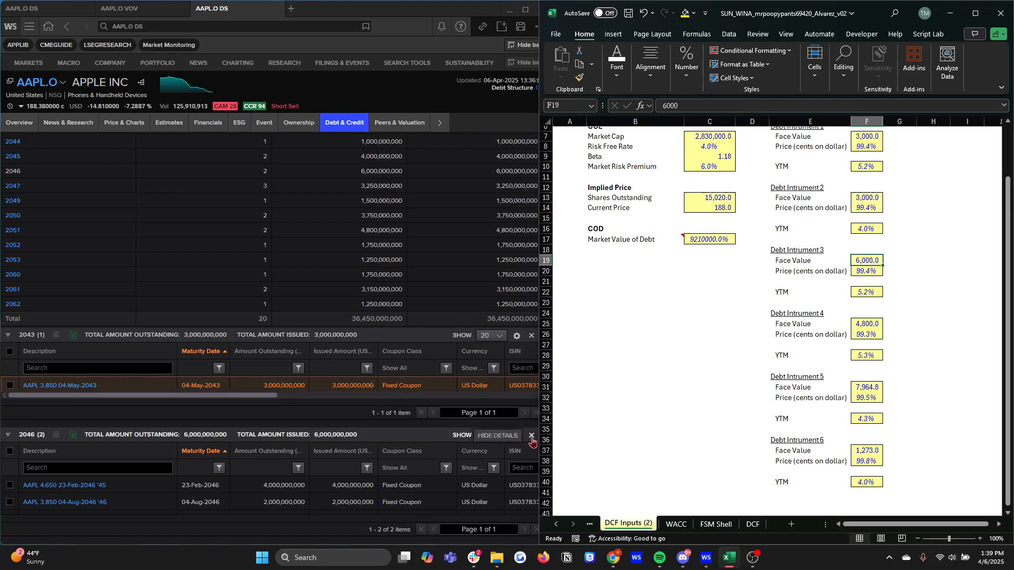
left_click(532, 337)
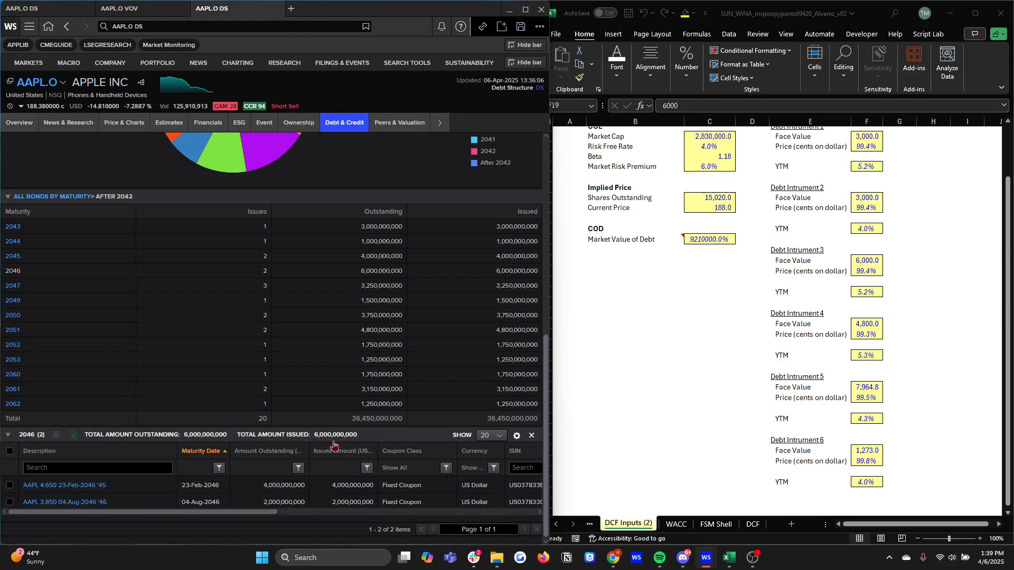
left_click(874, 260)
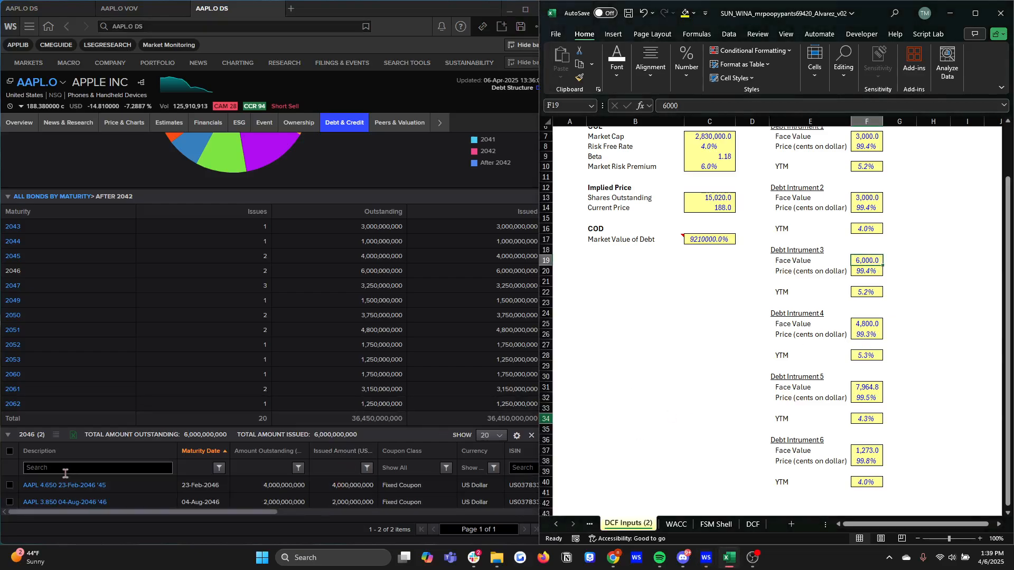
- Examine the issue prices of the AAPL 4.650 23-Feb-2046 and AAPL 3.850 04-Aug-2046 bonds, closing each bond's details
left_click(91, 492)
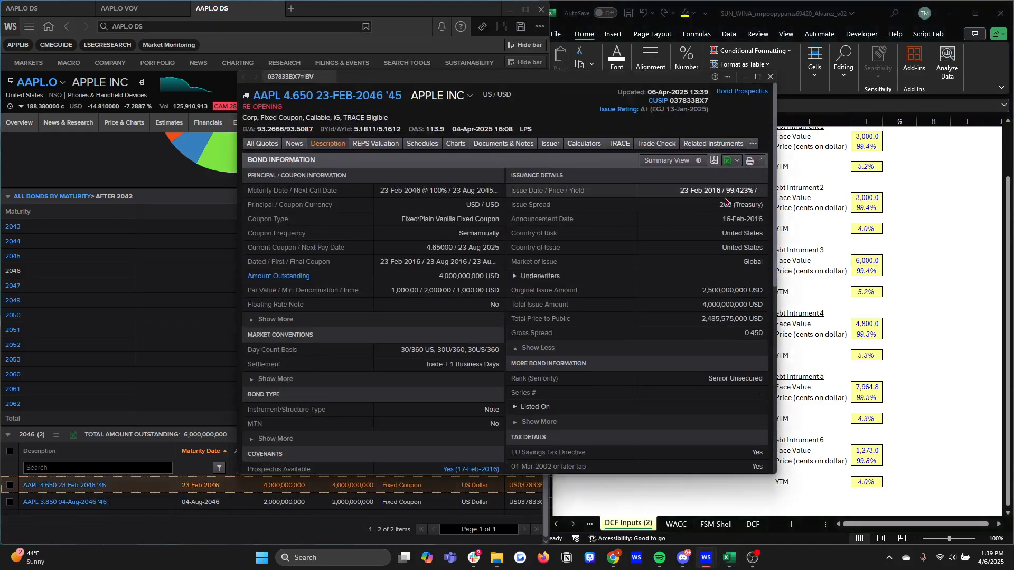
left_click(771, 78)
left_click(79, 502)
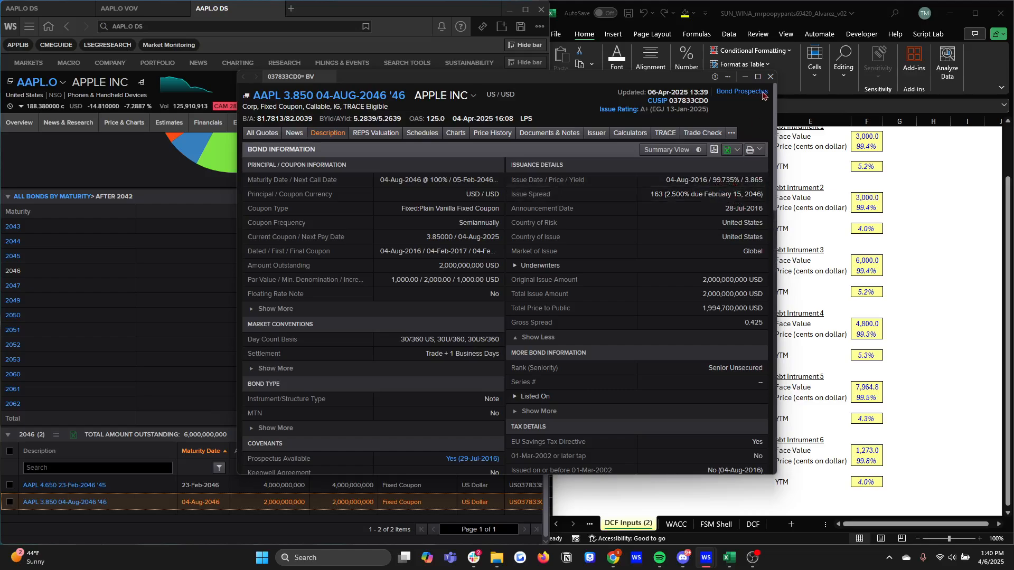
left_click(771, 78)
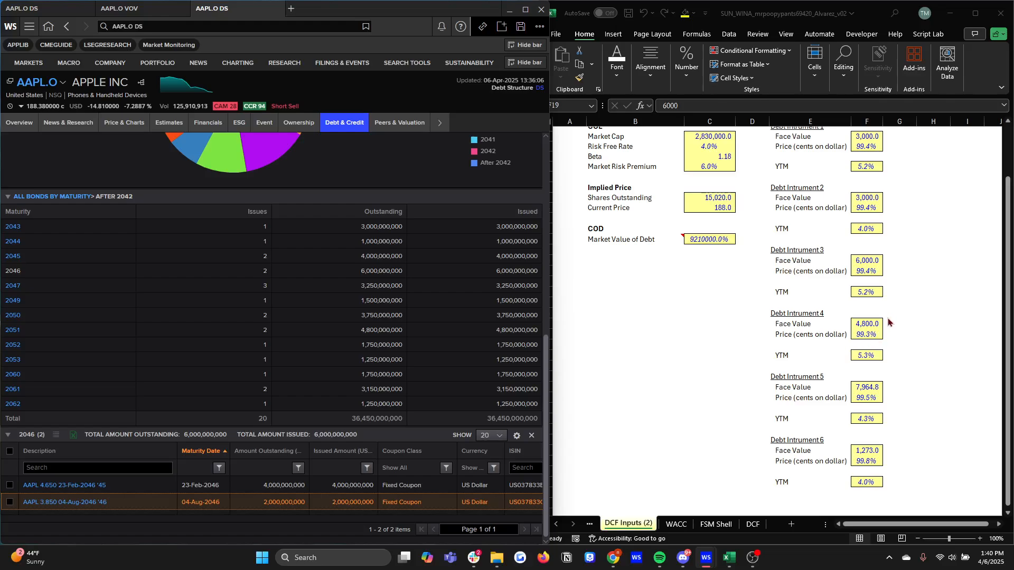
- Compare the yields of the two 2046 bonds with Debt Instrument 3's YTM in the workbook
left_click(870, 264)
scroll(445, 488, "right", 10)
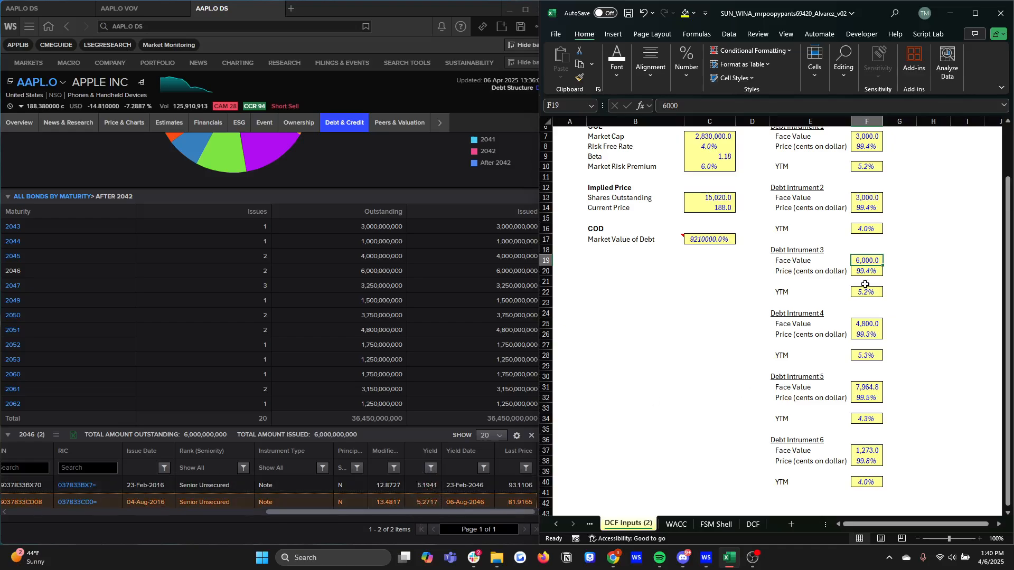
left_click(871, 304)
key("Up")
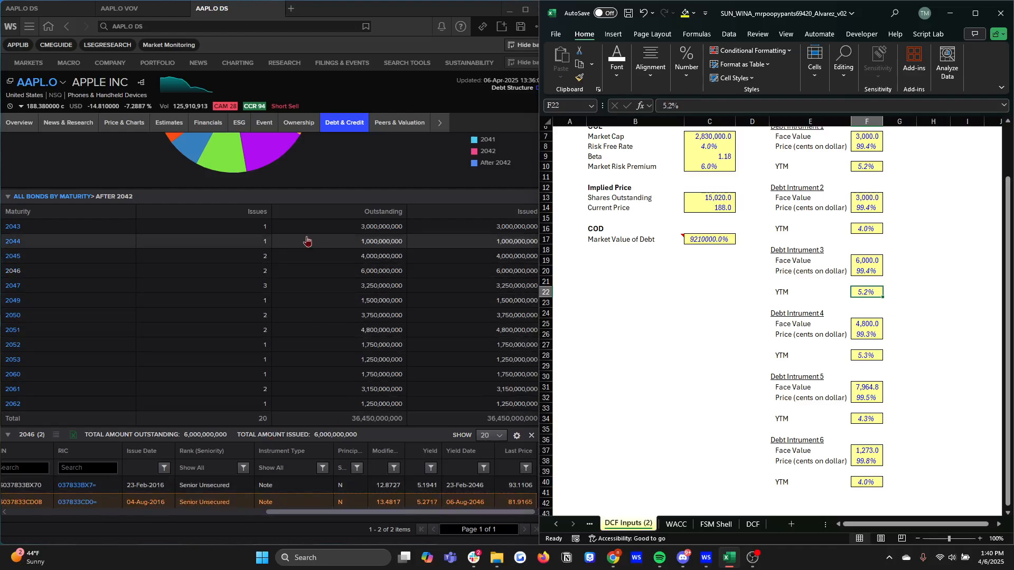
- Display the list of Apple bonds maturing in 2025 from the maturity pie chart
scroll(306, 241, "up", 3)
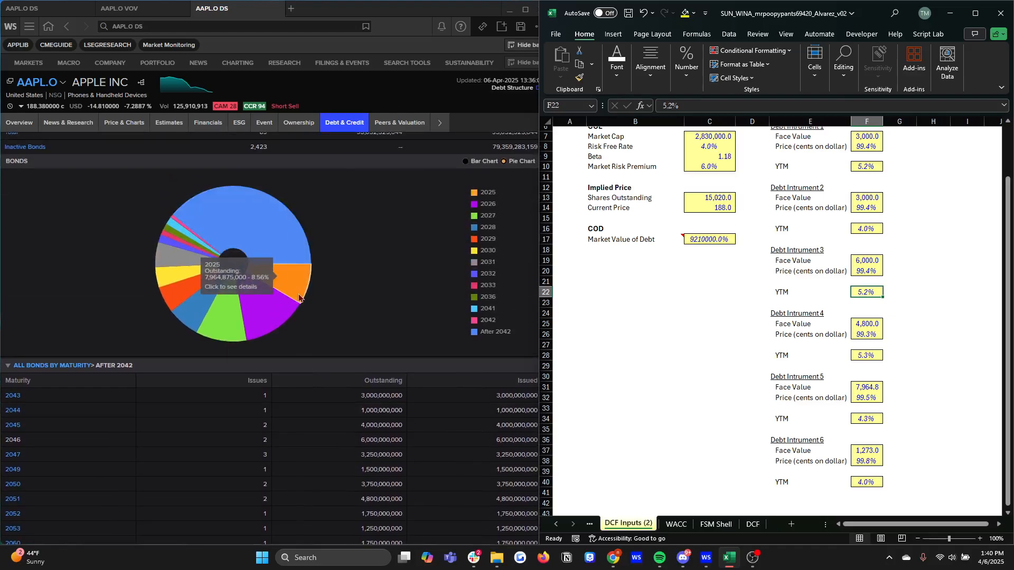
left_click(299, 298)
scroll(396, 385, "up", 3)
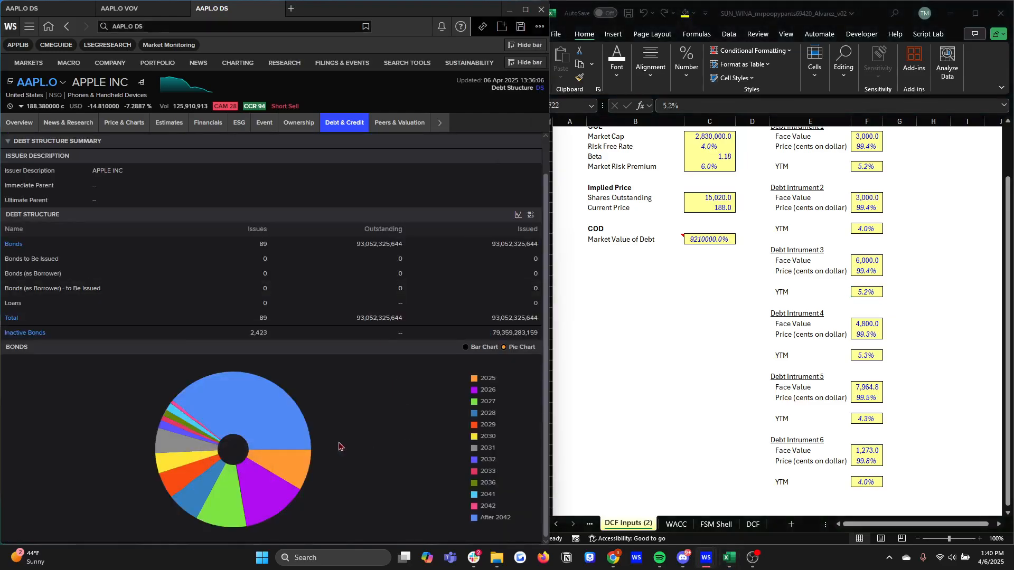
scroll(375, 248, "down", 3)
scroll(370, 331, "down", 1)
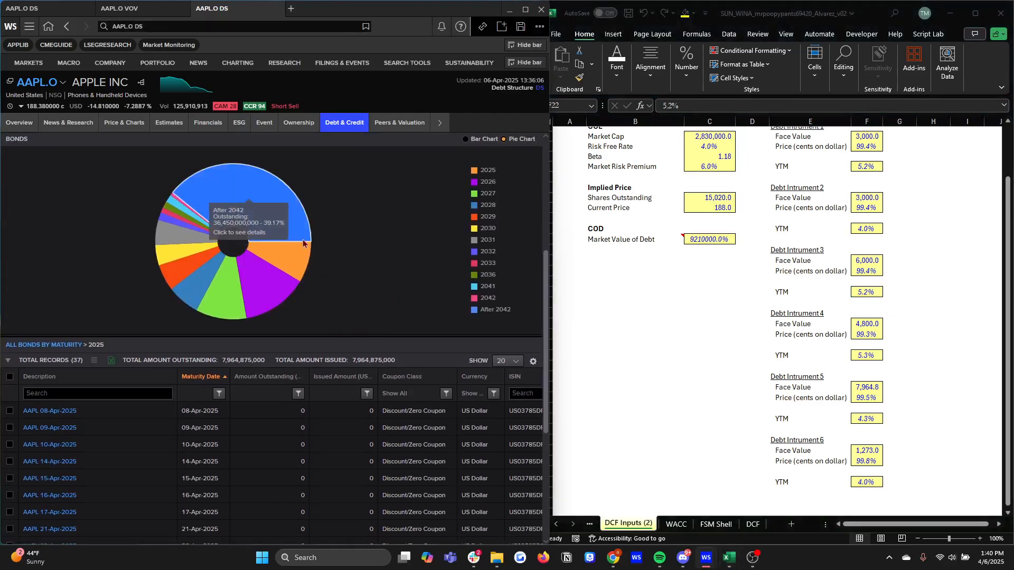
- Show the maturities after 2042 and review their outstanding amounts alongside Apple's overall debt structure
left_click(227, 209)
scroll(409, 421, "down", 1)
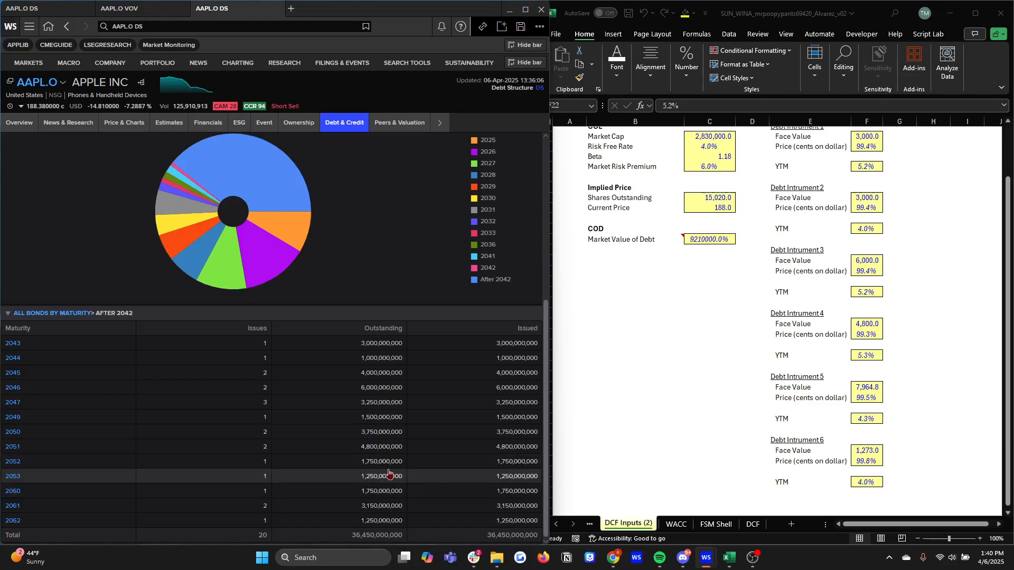
mouse_move(307, 224)
scroll(305, 224, "up", 8)
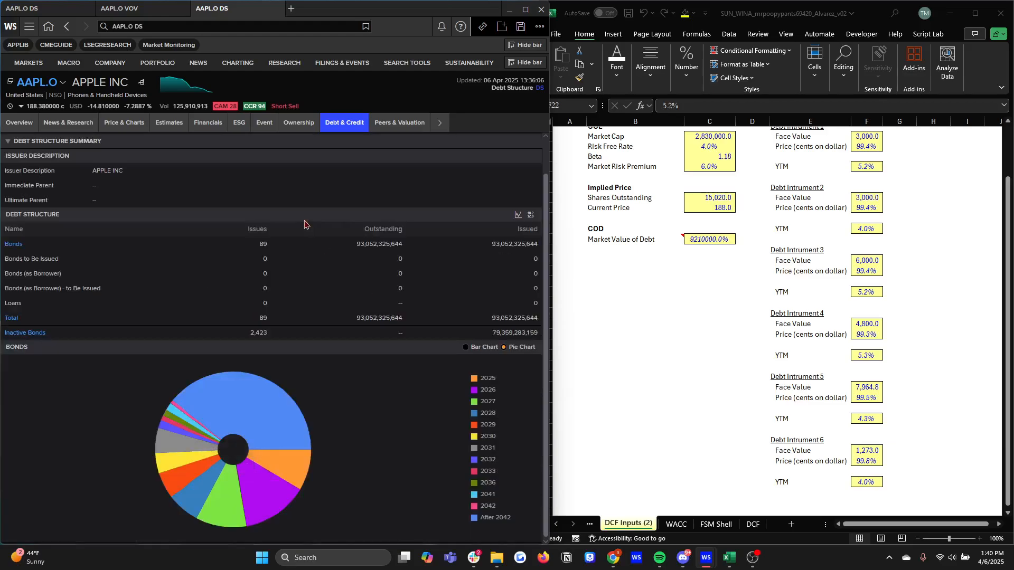
- Bring back the 2025 bond list and compare its total amount outstanding with Debt Instrument 5's face value
scroll(435, 322, "down", 8)
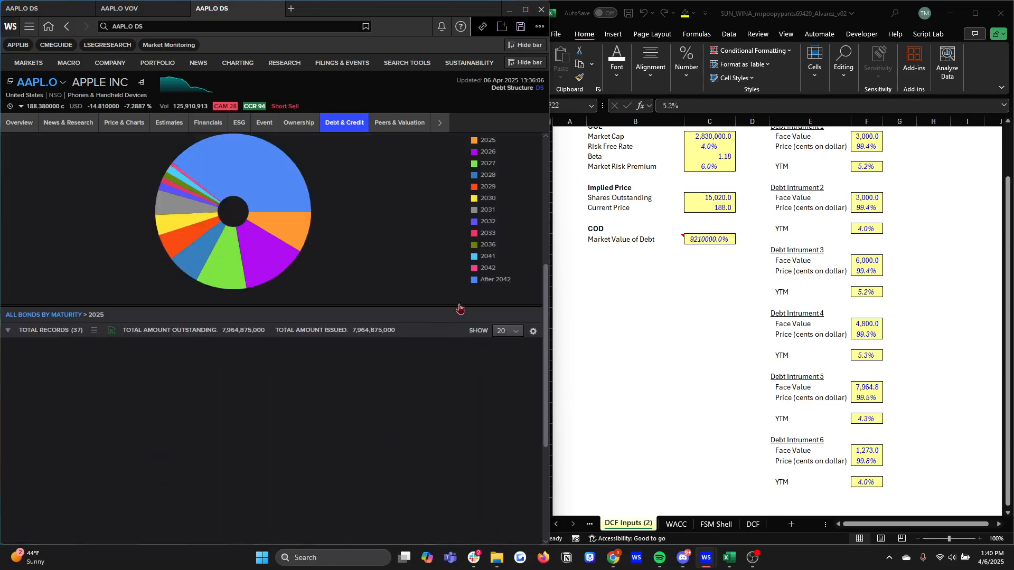
scroll(454, 306, "down", 5)
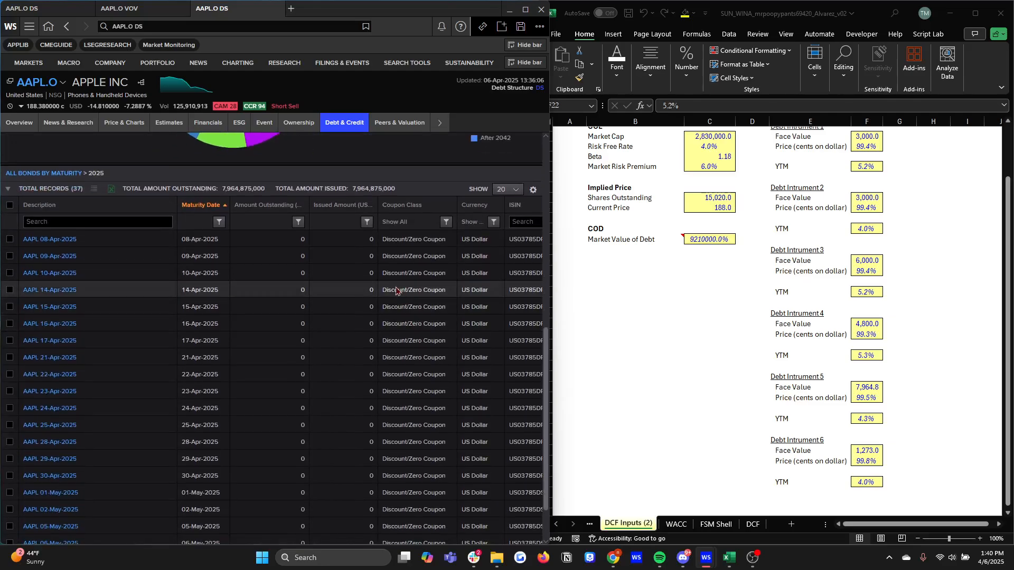
scroll(396, 290, "up", 4)
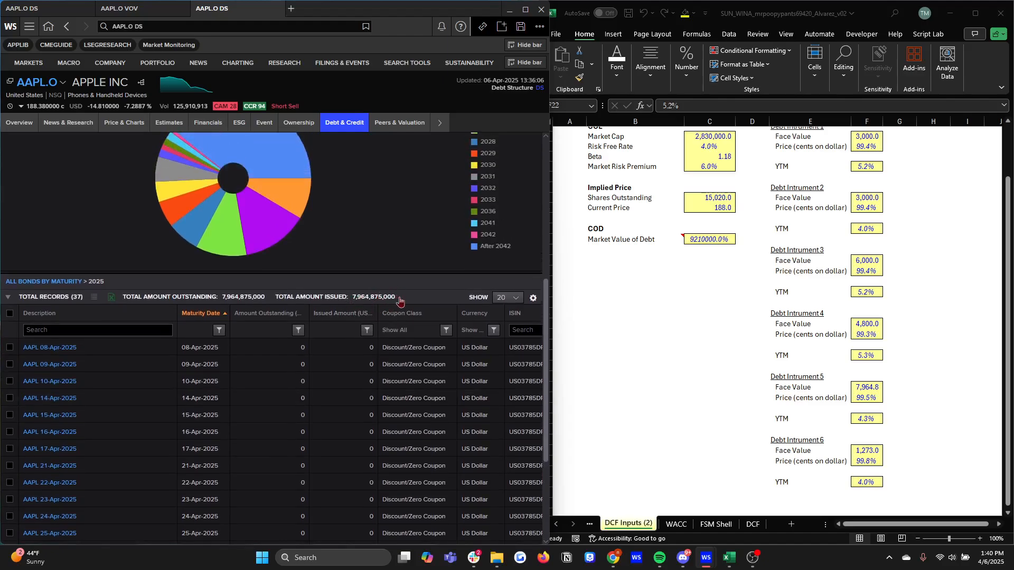
left_click(861, 389)
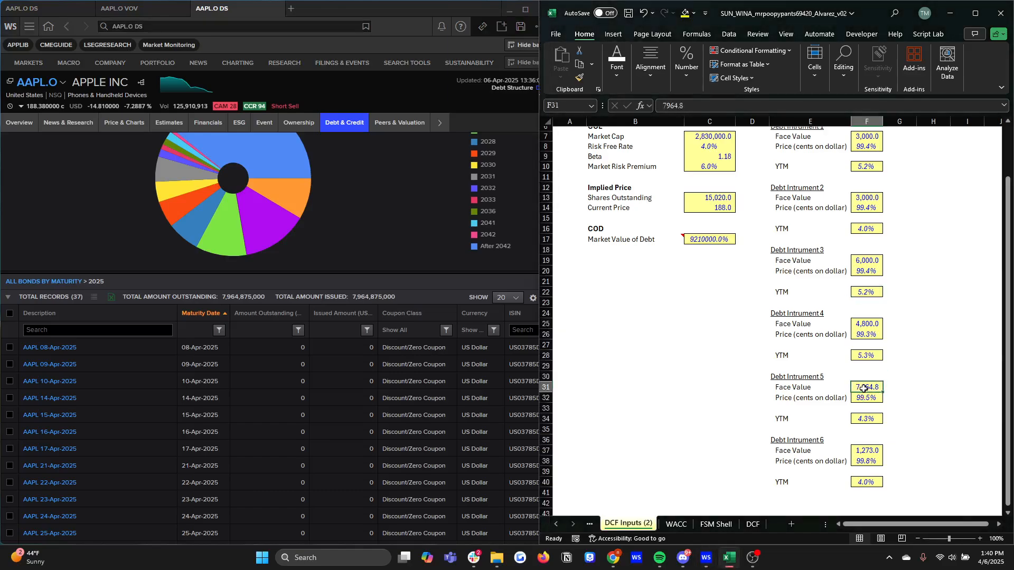
- Examine the issue price and yield of the AAPL 15-Apr-2025 and AAPL 10-Apr-2025 bonds, closing each bond's details
scroll(211, 404, "down", 2)
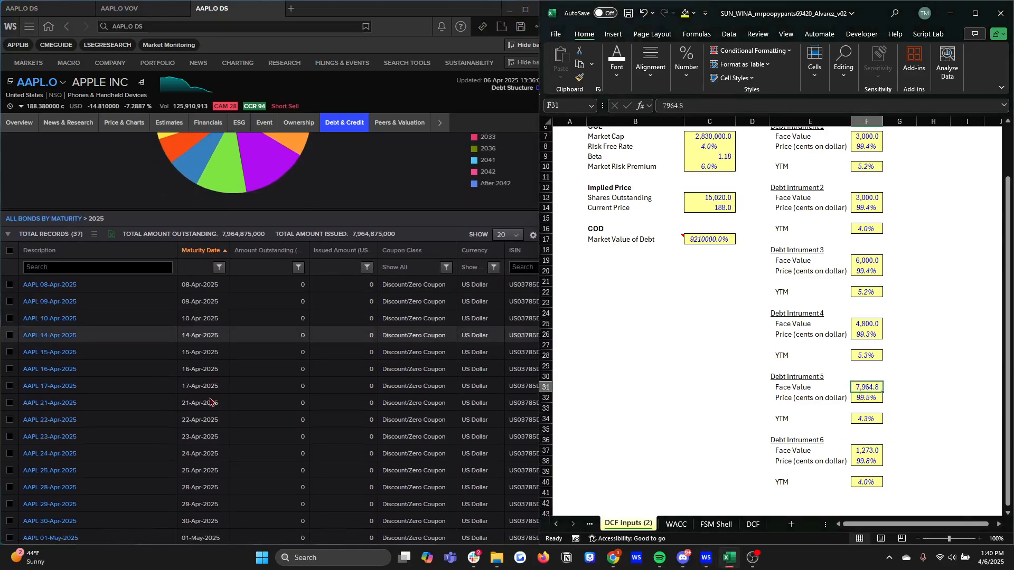
left_click(62, 352)
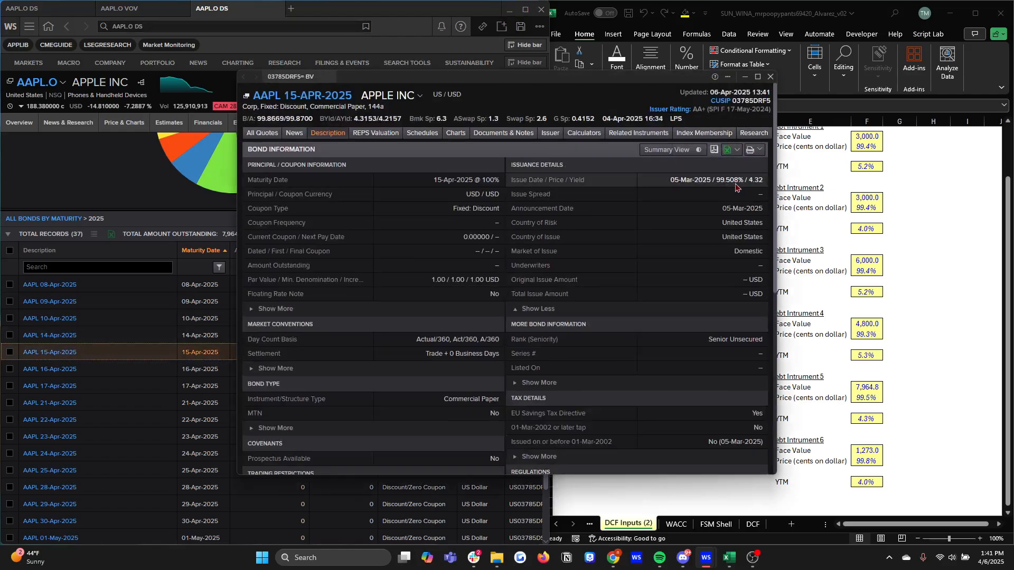
left_click(771, 77)
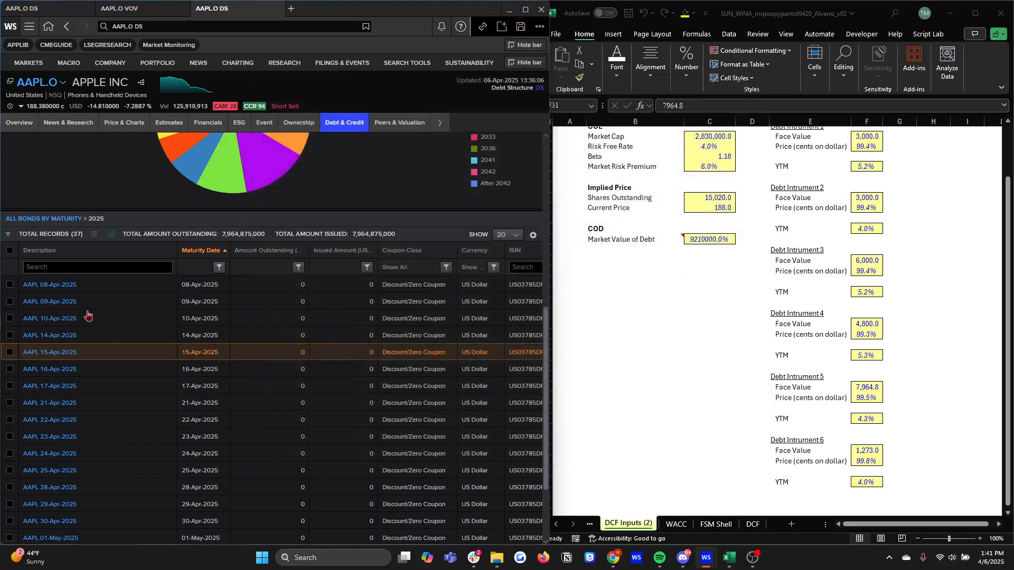
left_click(51, 318)
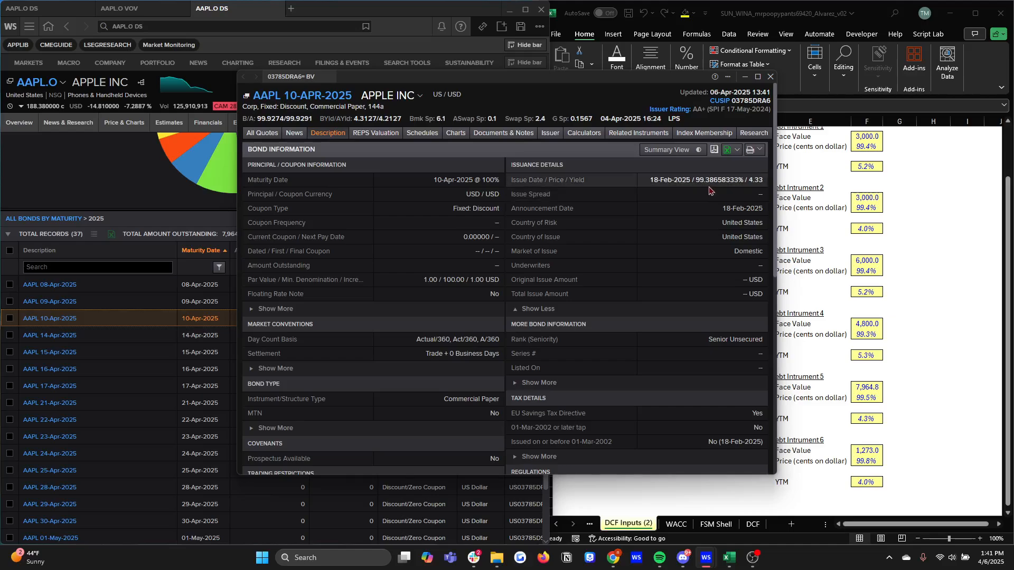
left_click(771, 77)
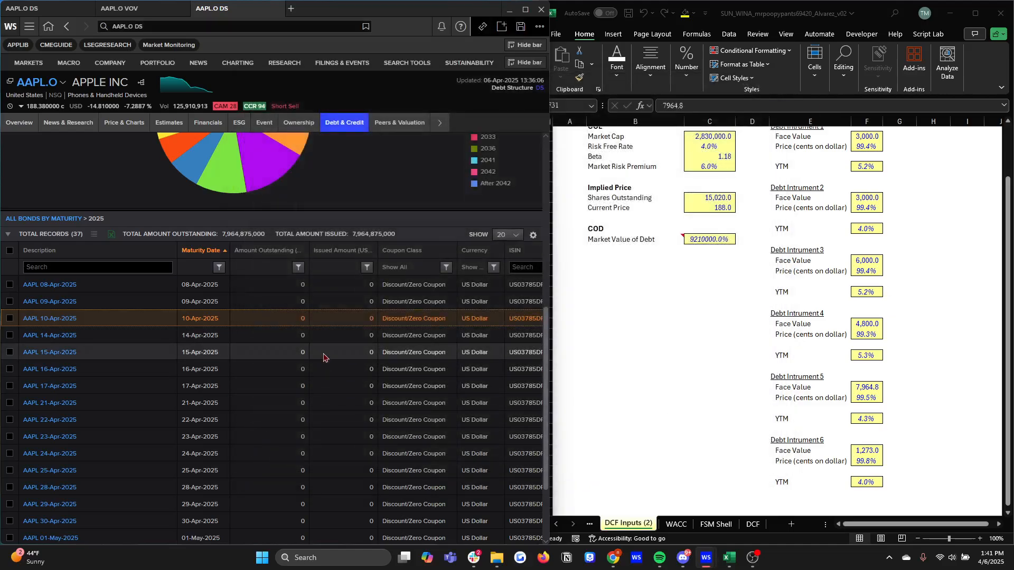
- Check Debt Instrument 3's price input and view the yield and last price columns of the 2025 bond list
scroll(122, 461, "down", 3)
scroll(158, 465, "up", 5)
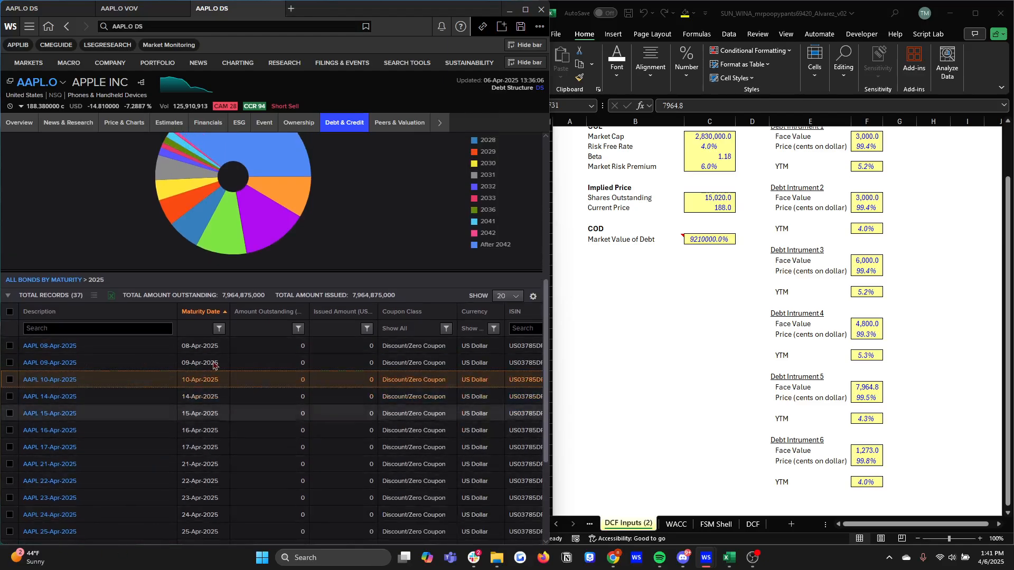
left_click(871, 276)
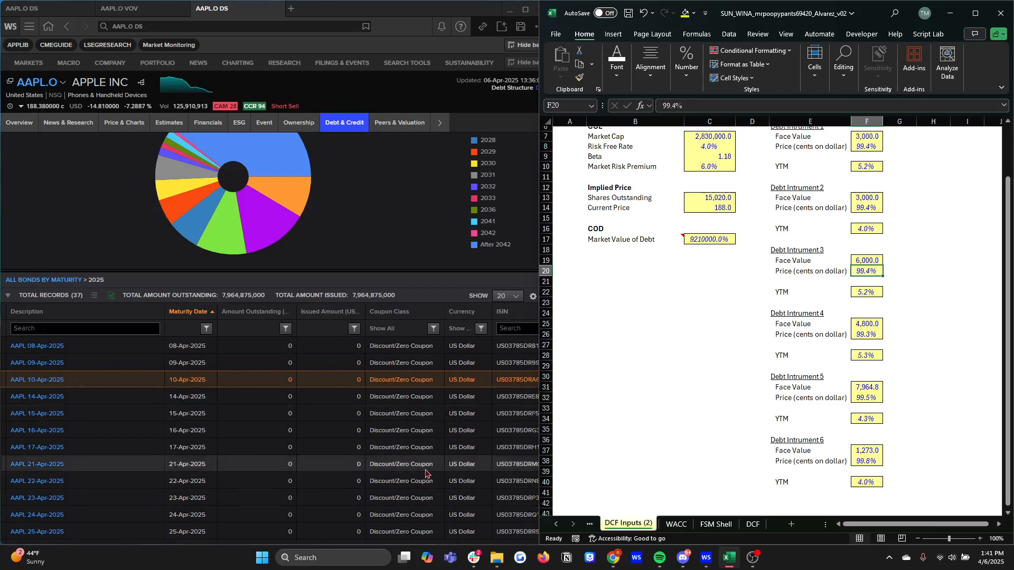
scroll(426, 474, "right", 3)
scroll(426, 473, "right", 6)
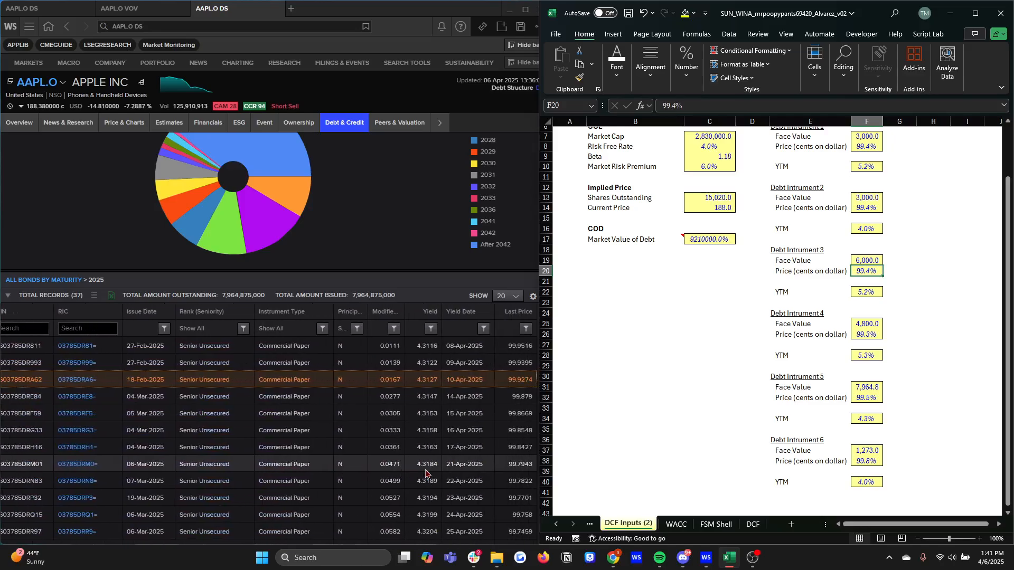
left_click(455, 381)
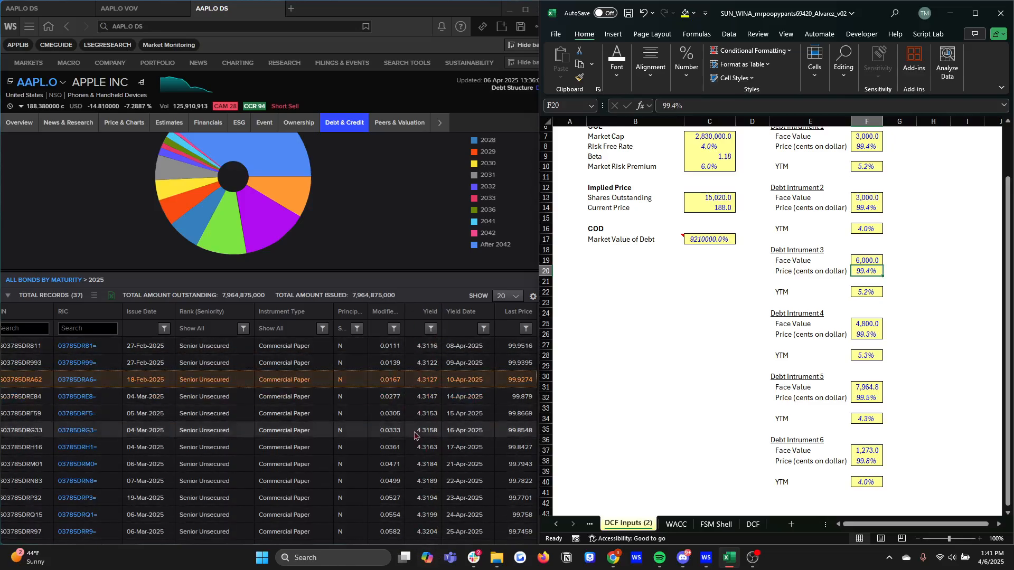
- Compare the yields across the 2025 commercial paper with Debt Instrument 5's YTM in the workbook
scroll(415, 436, "down", 3)
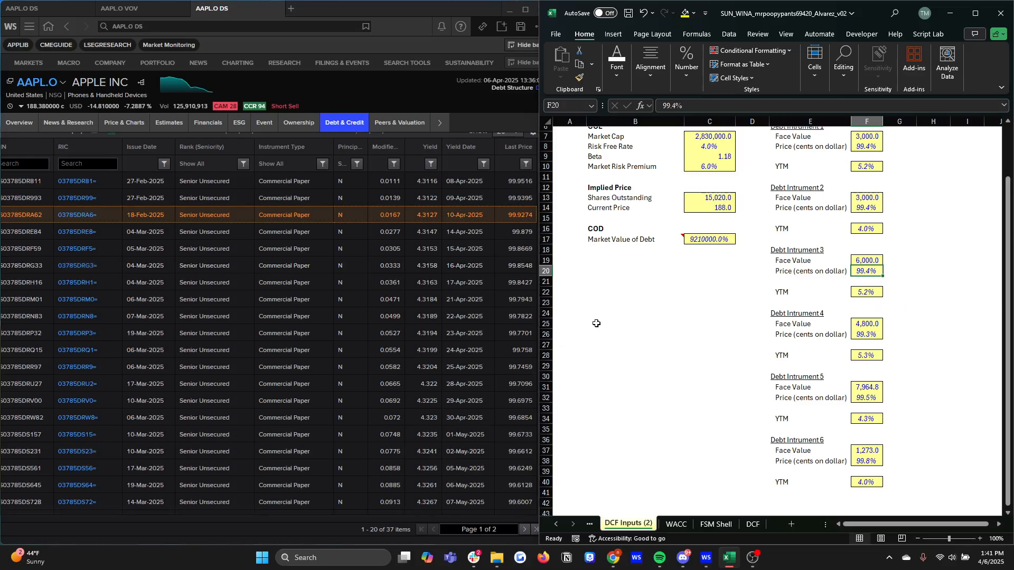
scroll(895, 351, "up", 1)
scroll(875, 351, "down", 1)
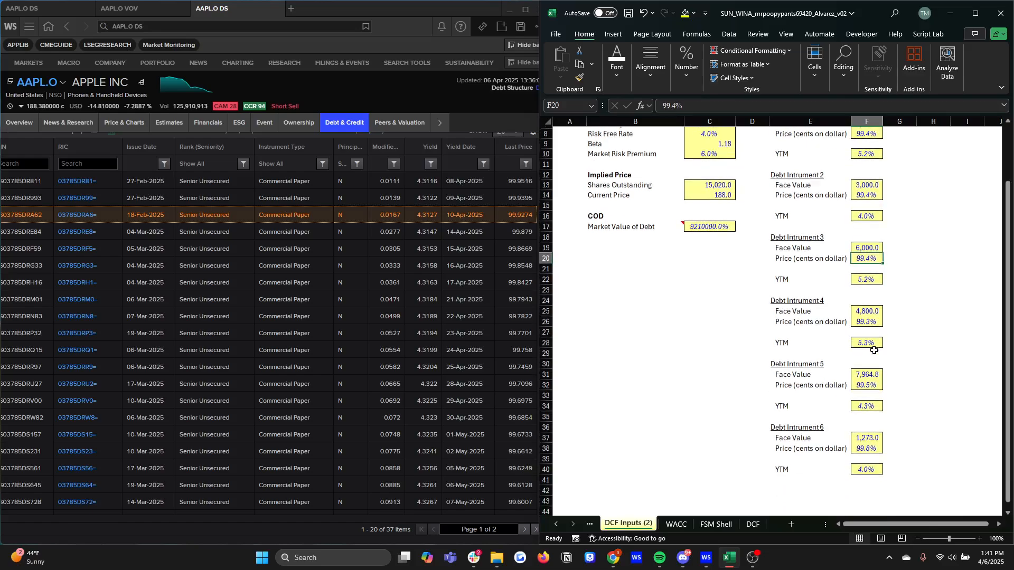
scroll(430, 291, "up", 3)
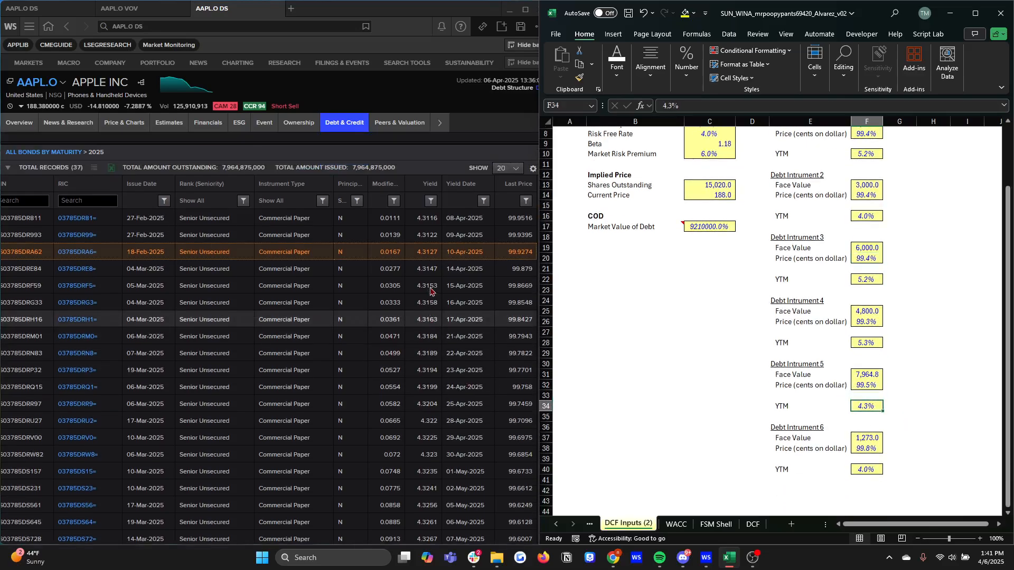
scroll(430, 291, "up", 3)
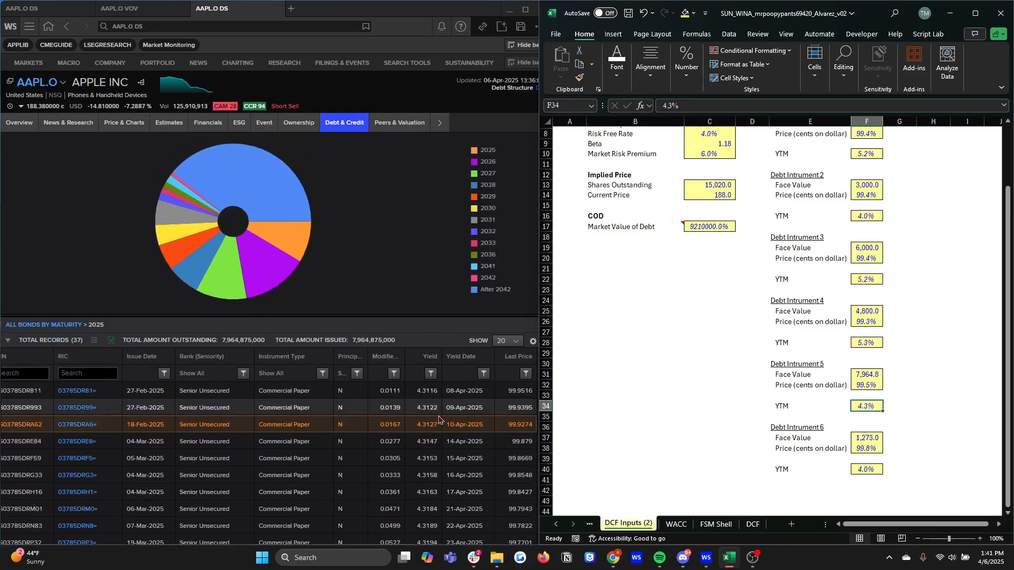
- Open the WACC sheet and highlight the Debt Instrument 1 block, from its heading through Weighted YTM
scroll(367, 427, "left", 5)
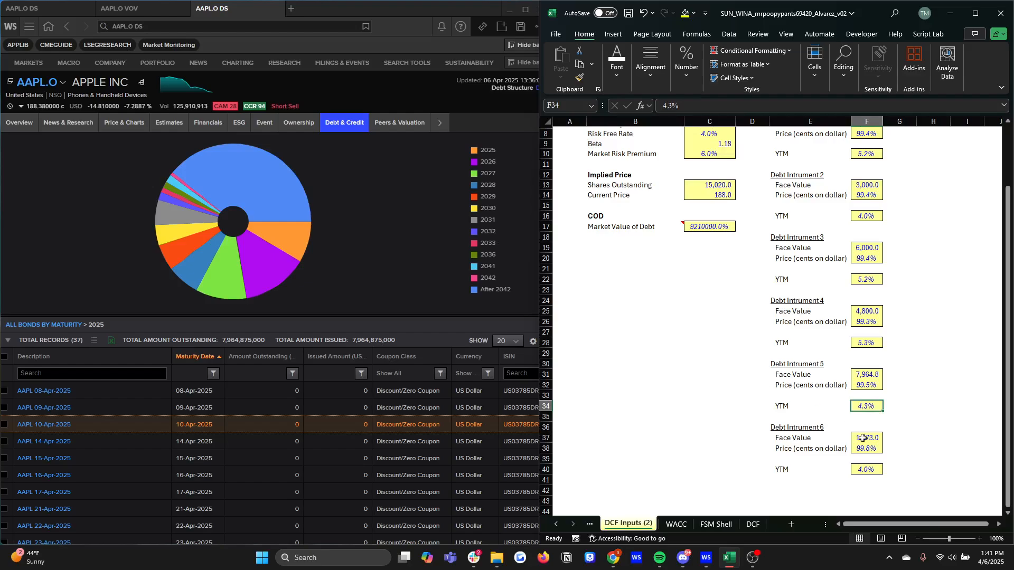
scroll(854, 428, "up", 3)
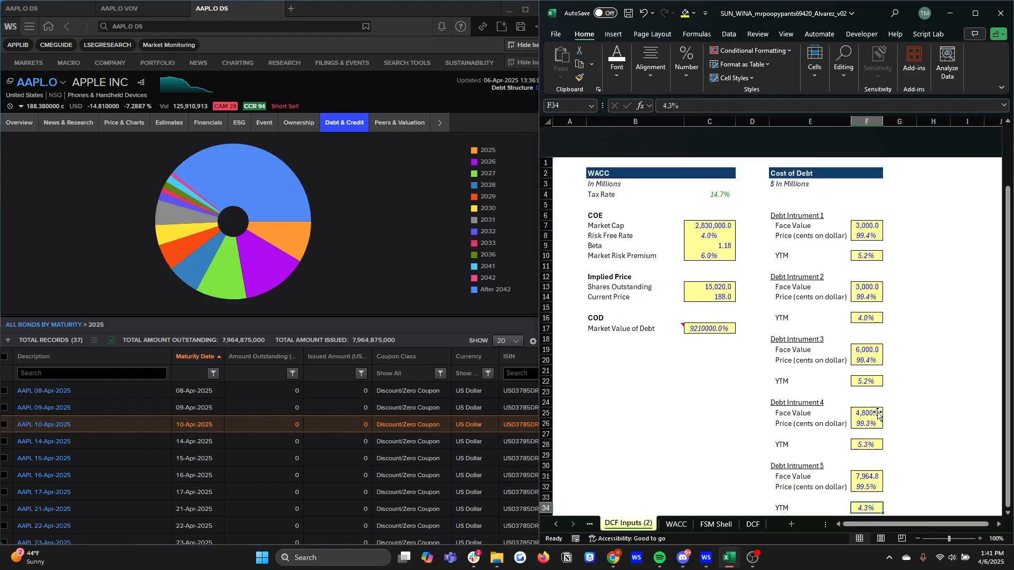
left_click(677, 524)
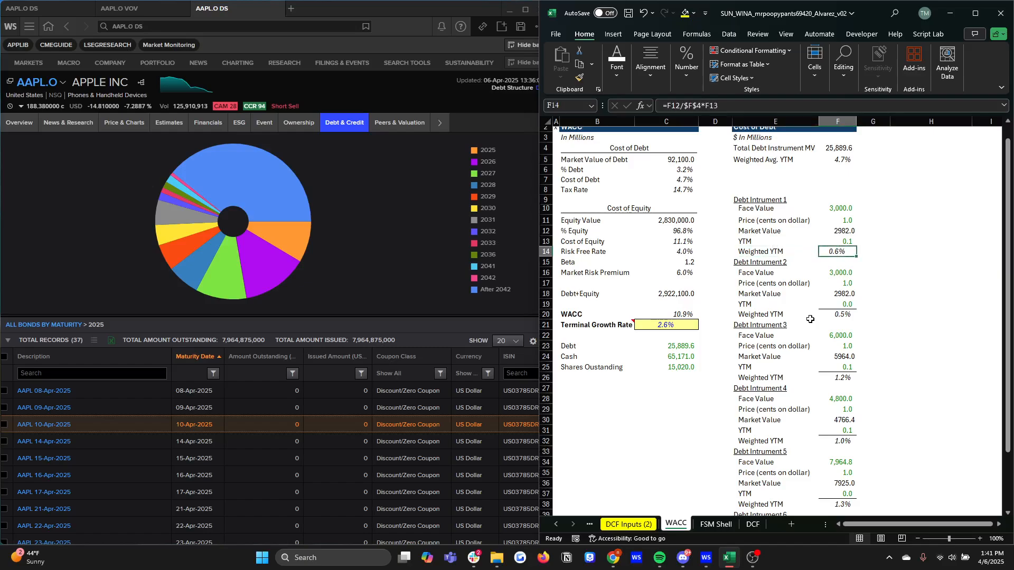
key("Up")
key("Up")
key("Up")
key("Up")
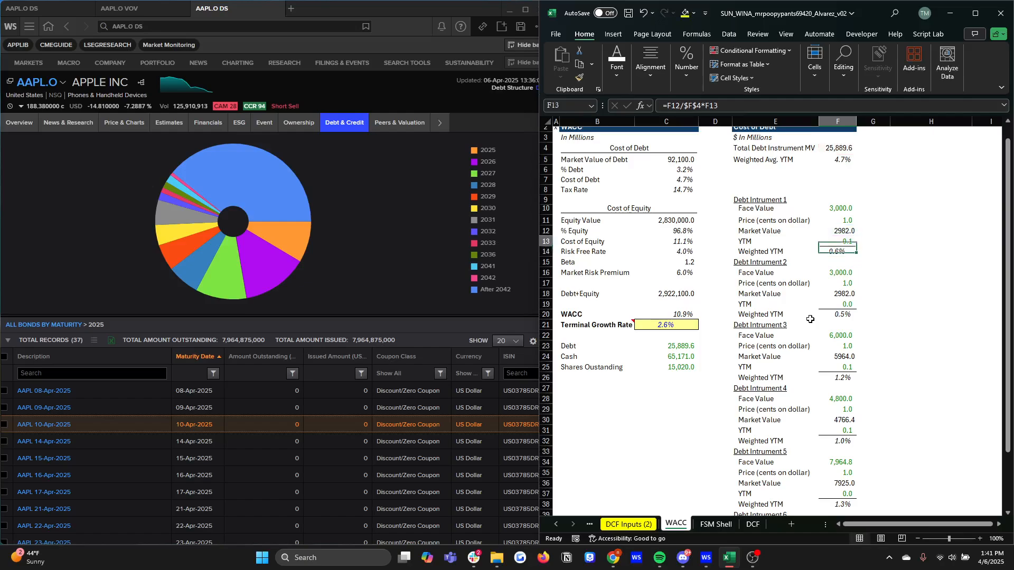
key("Left")
key("Up")
key("shift+Right")
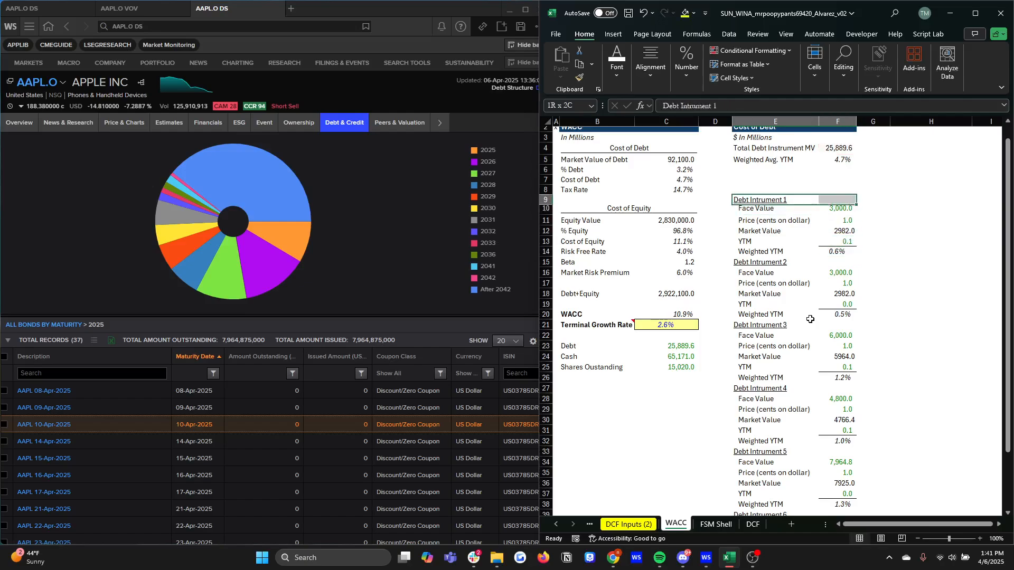
key("shift+Down")
key("shift+Down")
key("shift+Down")
key("shift+Down")
key("shift+Down")
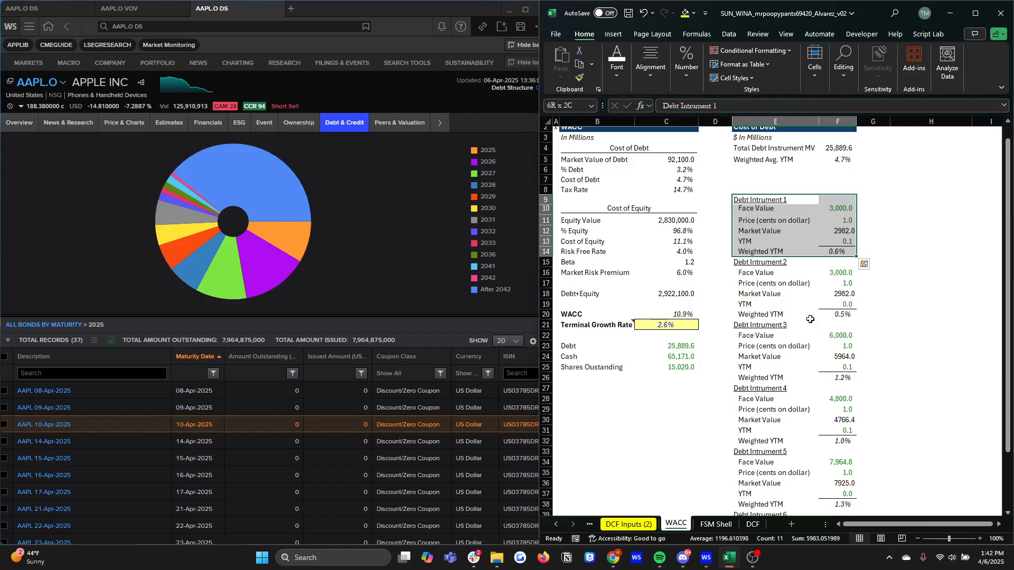
- Examine the formula behind Weighted Avg. YTM in the Cost of Debt section
key("Up")
key("Up")
key("Up")
key("Up")
key("Up")
key("Down")
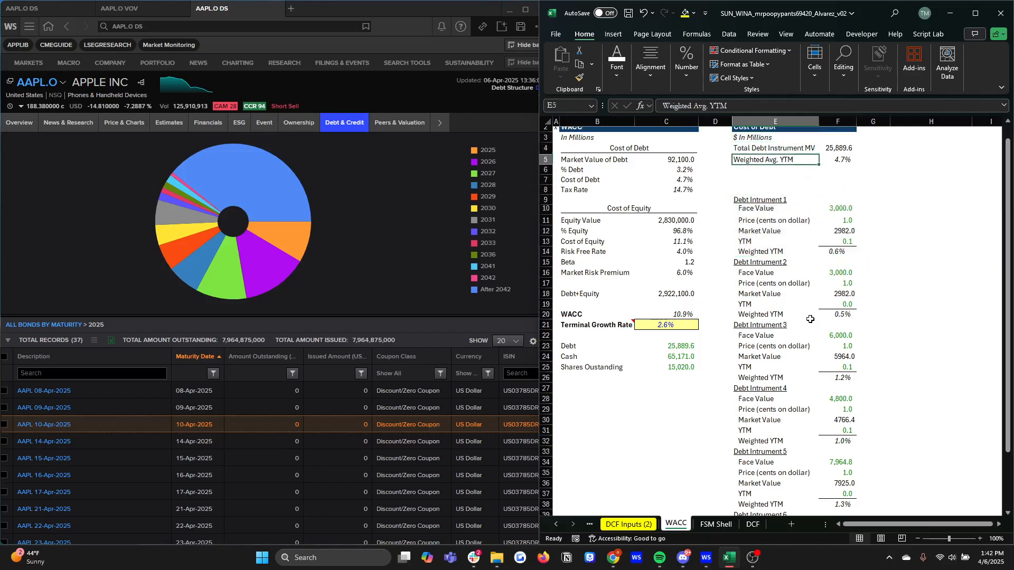
key("Right")
key("F2")
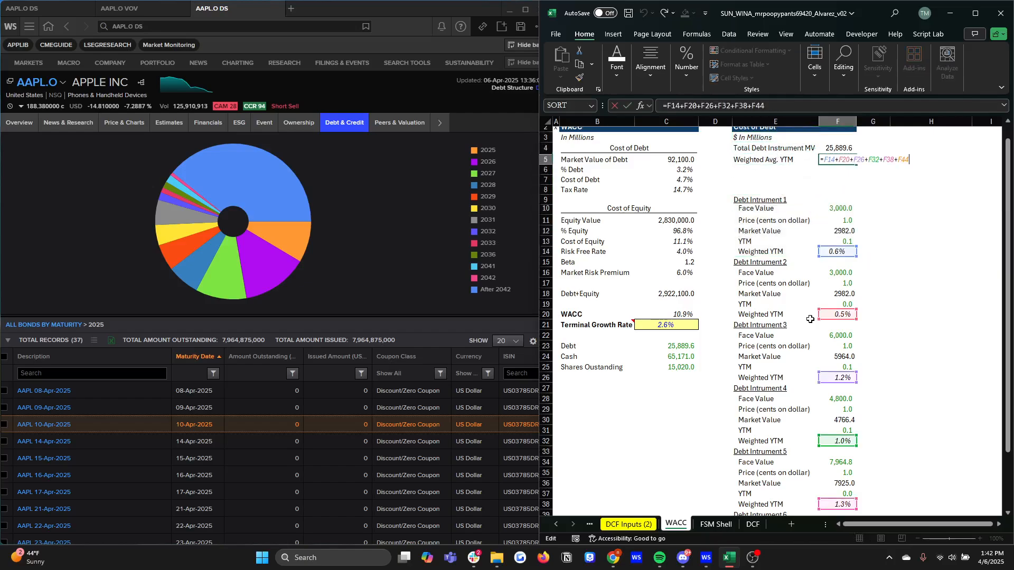
key("Escape")
- Check the % Debt and Cost of Debt formulas in the WACC section
key("Left")
key("Left")
key("Left")
key("Down")
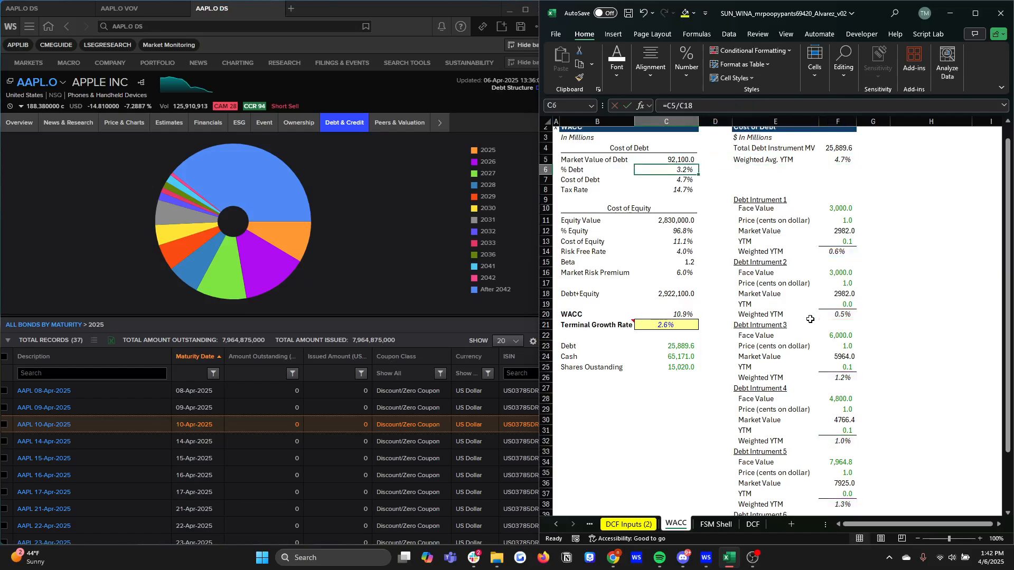
key("F2")
key("Escape")
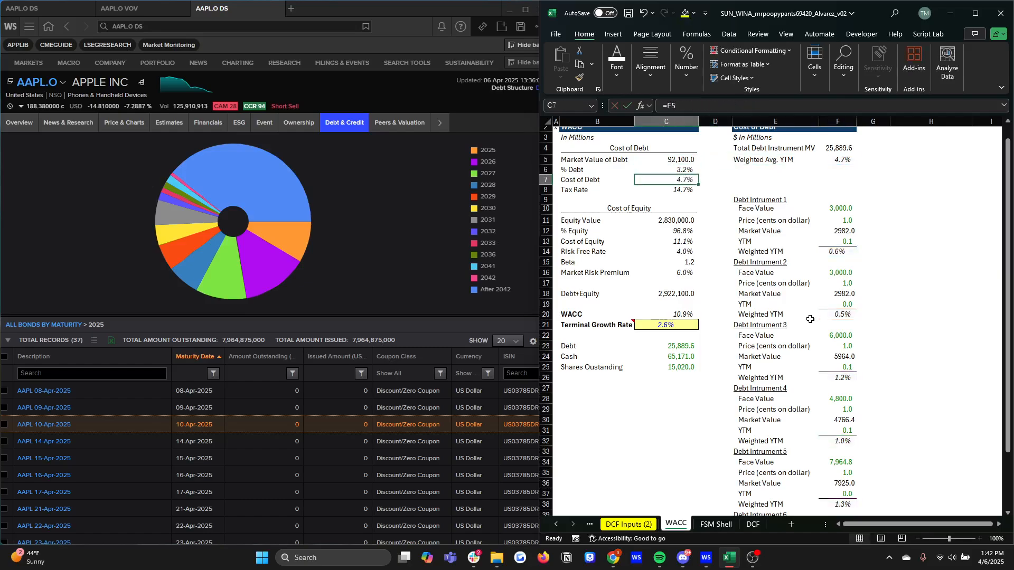
scroll(810, 320, "up", 1)
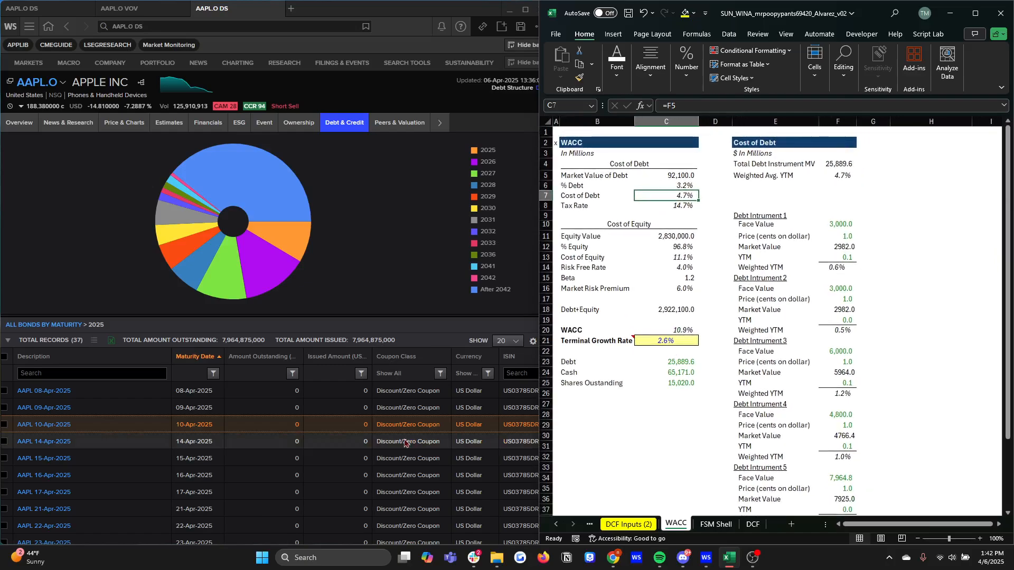
- Return to the DCF Inputs (2) sheet and view the 2025 bond list and the maturity pie chart's outstanding amounts
scroll(405, 444, "down", 2)
scroll(404, 443, "down", 1)
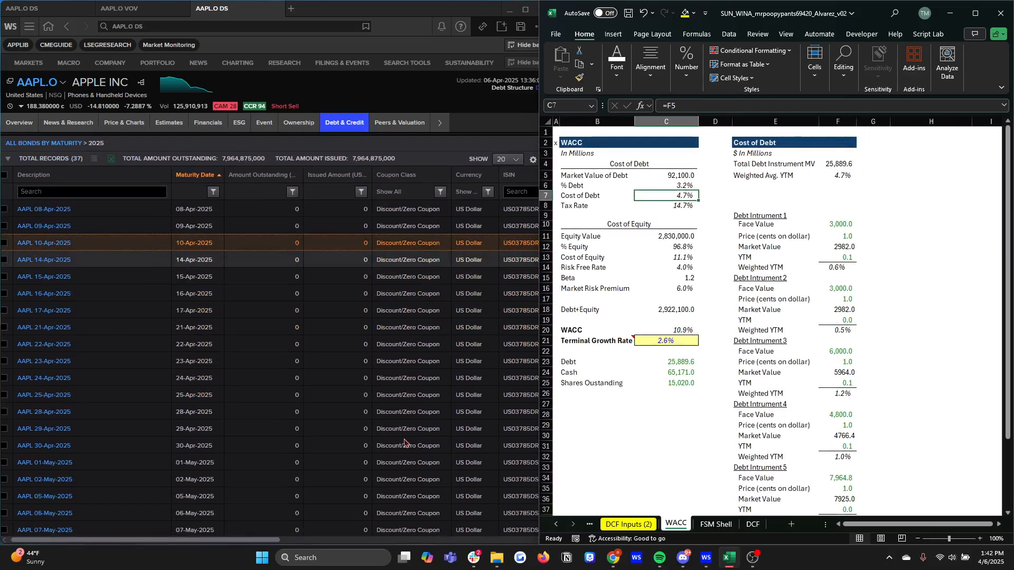
left_click(618, 525)
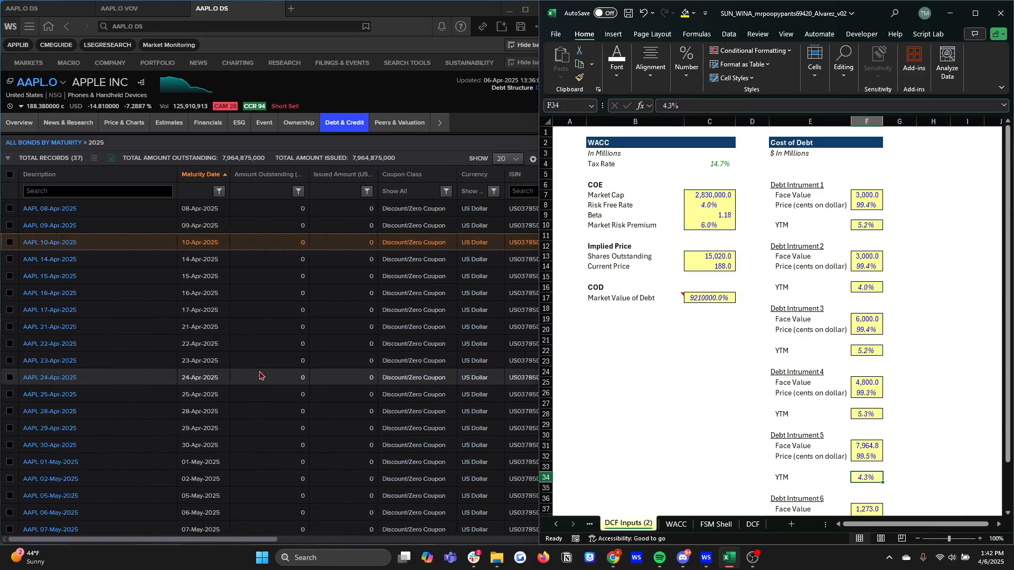
scroll(259, 376, "up", 4)
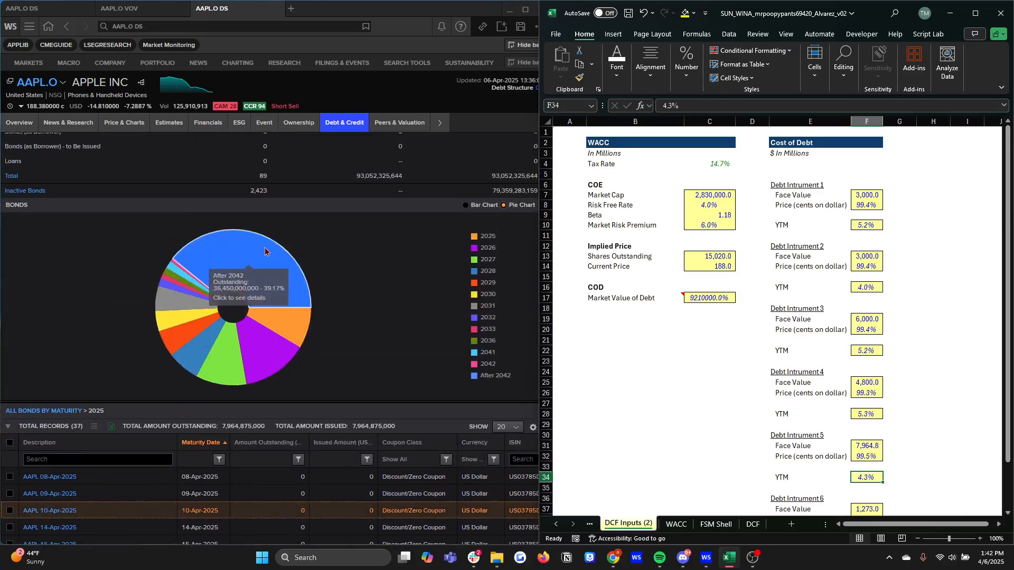
mouse_move(182, 354)
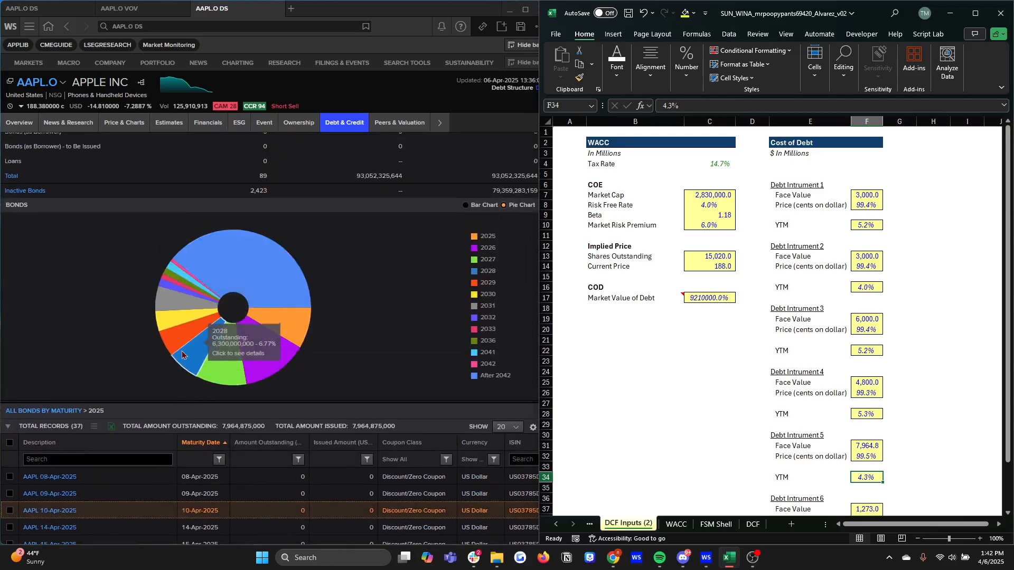
- Open the AAPL 09-Apr-2025 bond's details and examine its description
left_click(57, 496)
left_click(57, 495)
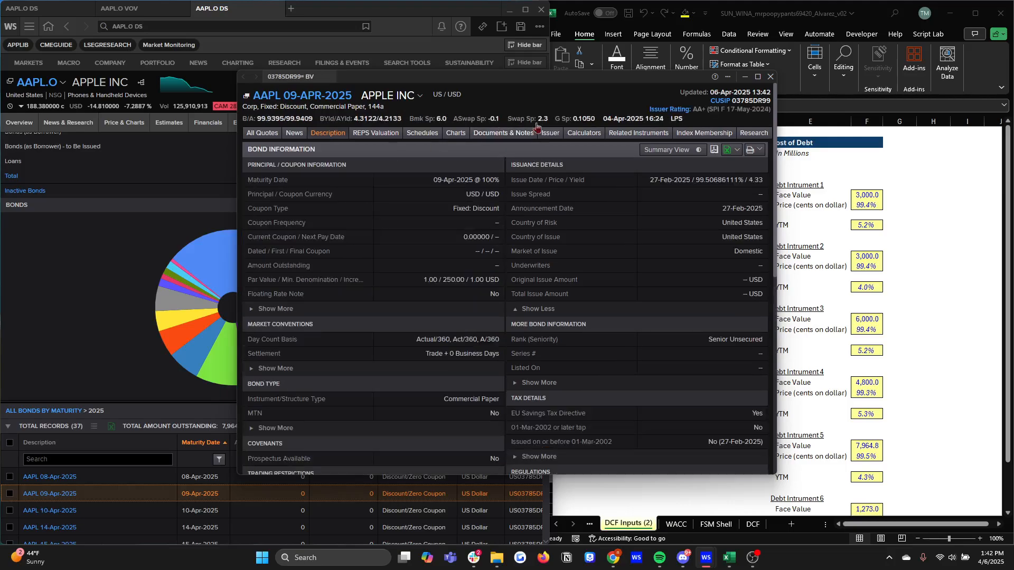
left_click(380, 134)
left_click(337, 132)
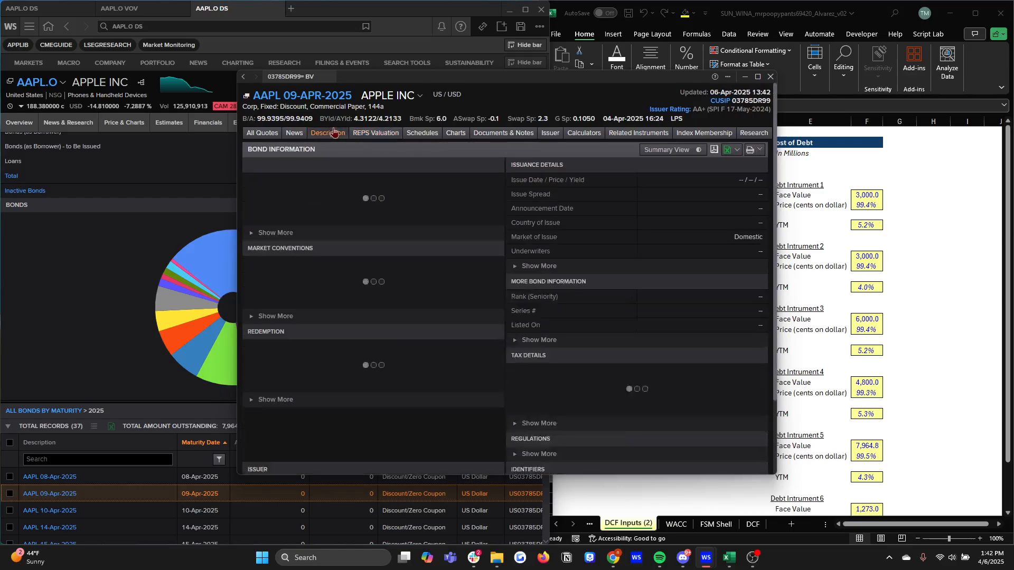
scroll(738, 376, "down", 2)
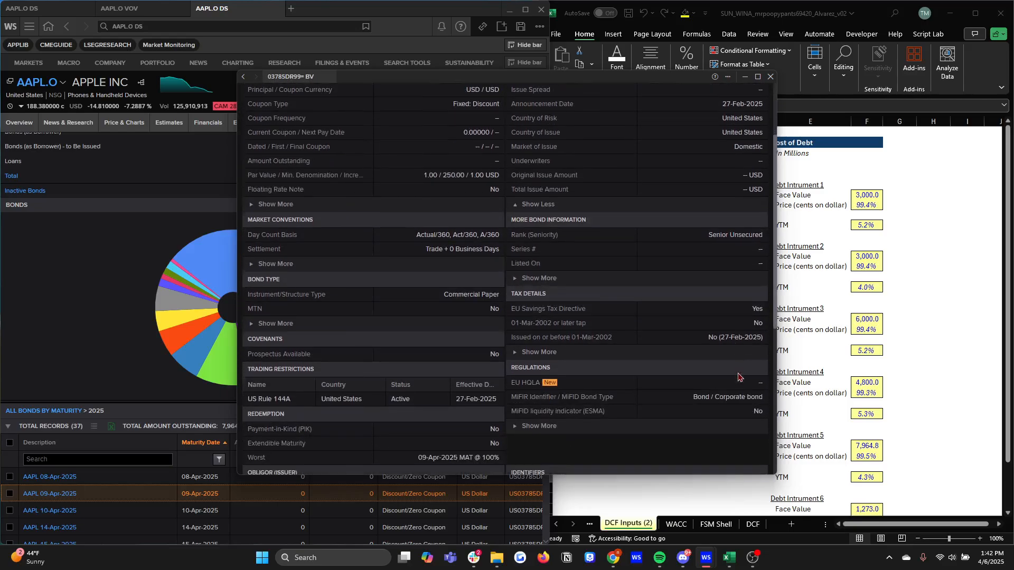
scroll(738, 377, "up", 2)
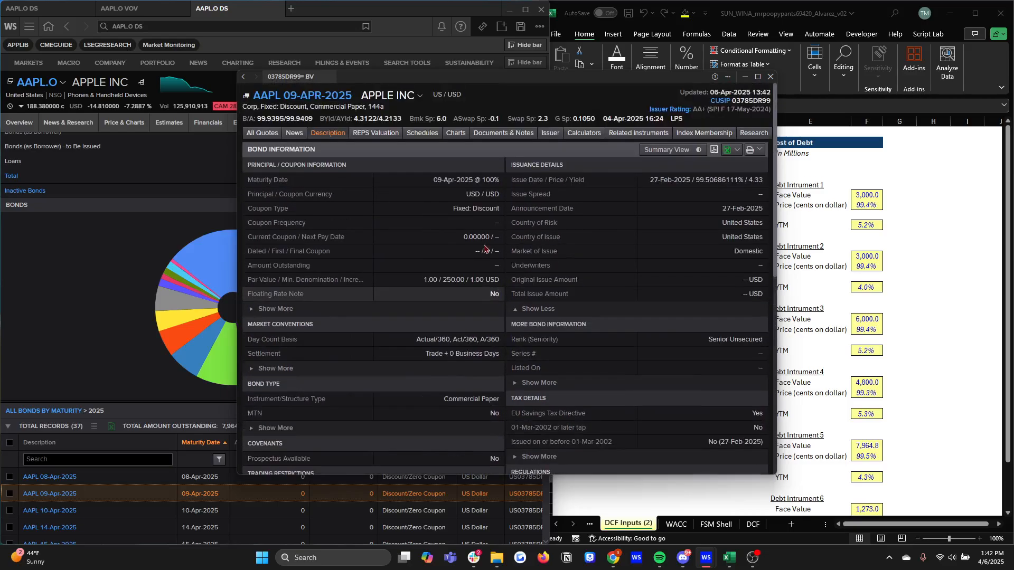
- Examine the REPS Valuation prices, yields and option adjusted values of the AAPL 09-Apr-2025 bond
left_click(377, 134)
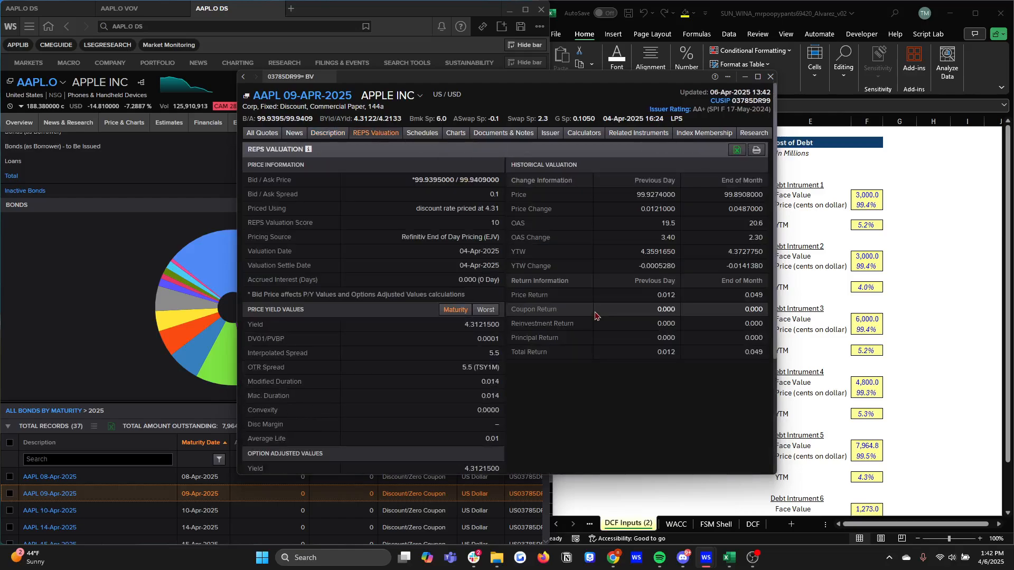
scroll(616, 371, "down", 6)
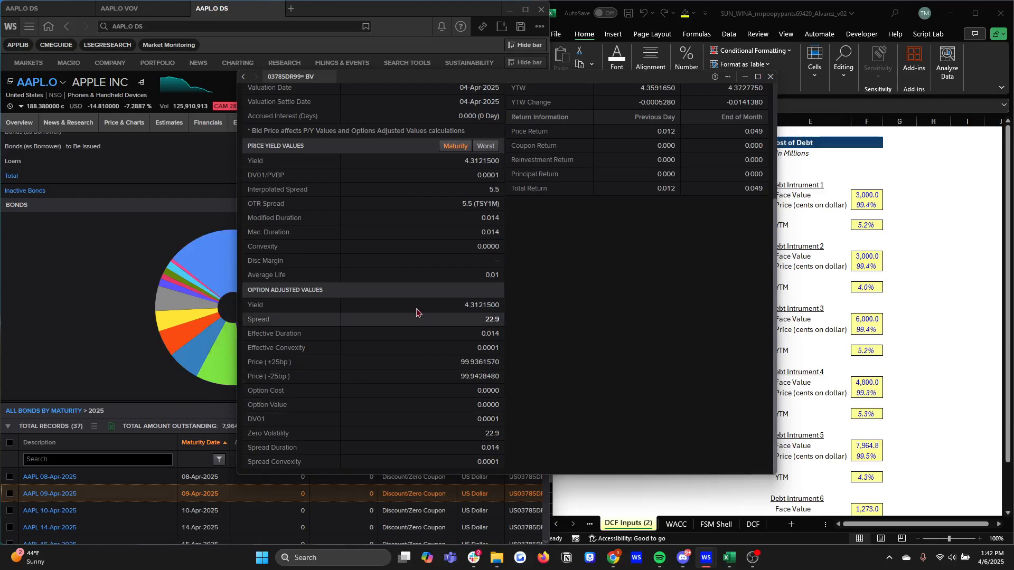
scroll(442, 287, "up", 6)
scroll(442, 288, "down", 4)
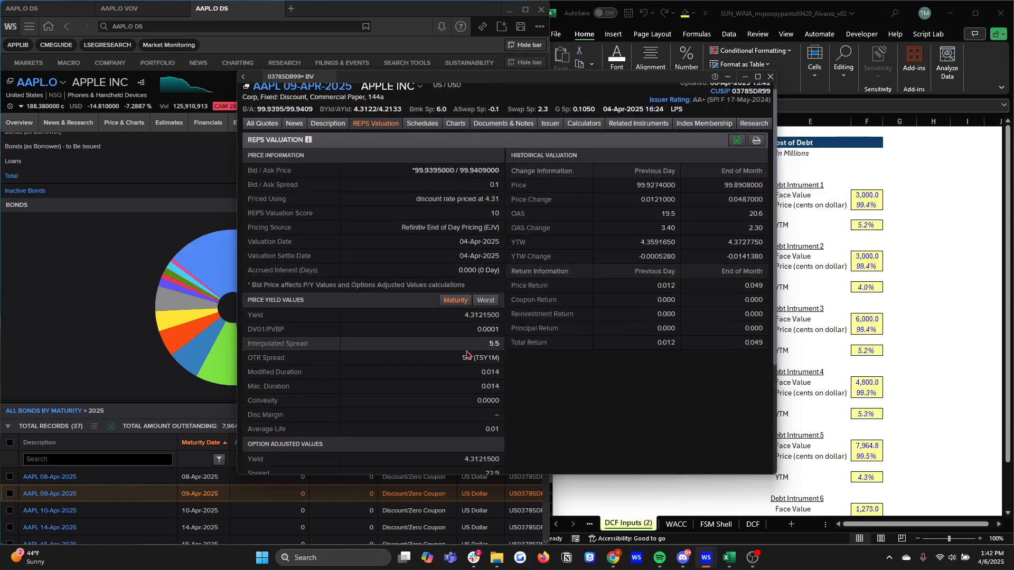
scroll(477, 118, "up", 4)
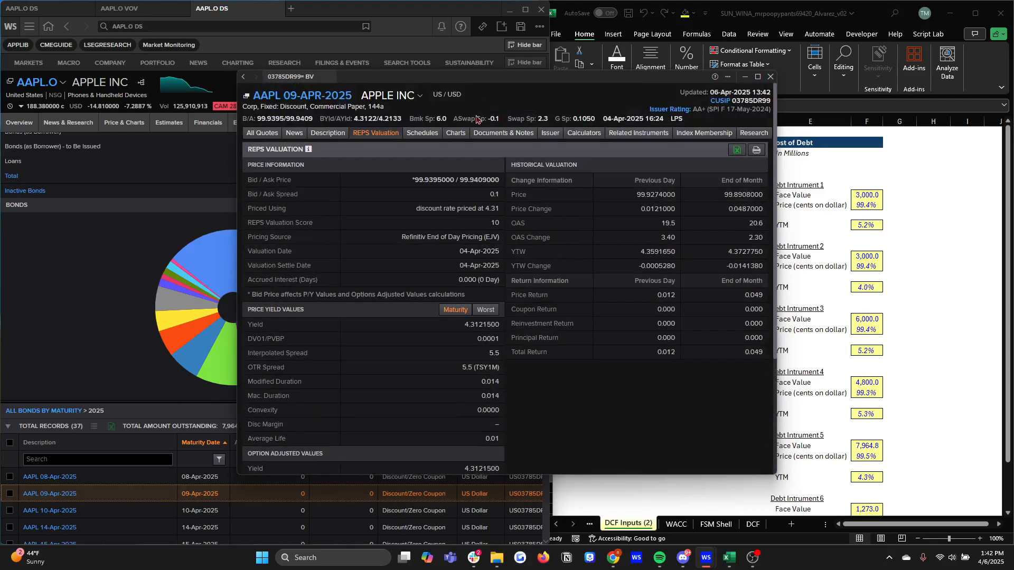
- View the AAPL 09-Apr-2025 bond's Documents & Notes and its available calculators
left_click(503, 133)
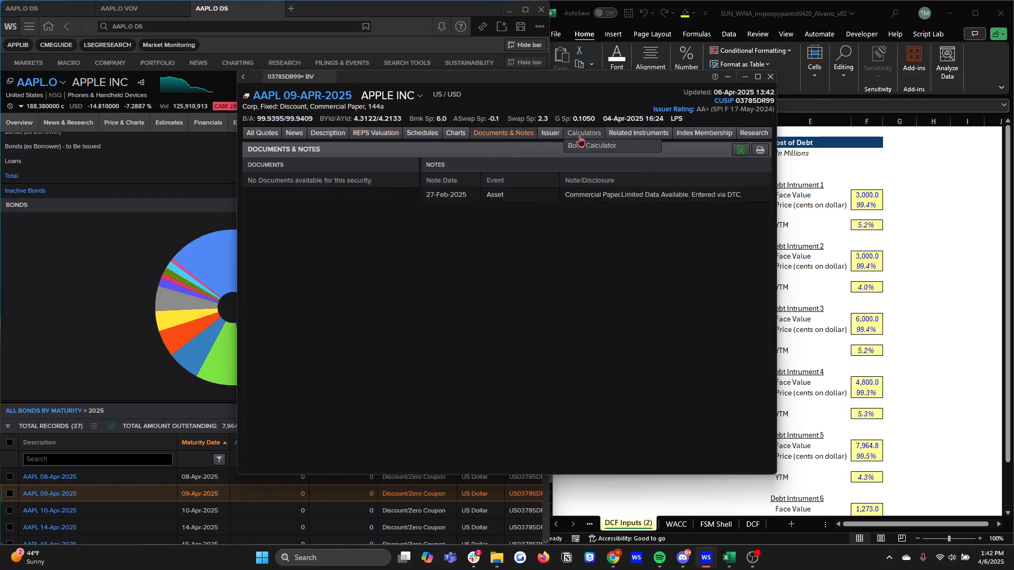
left_click(581, 142)
left_click(743, 77)
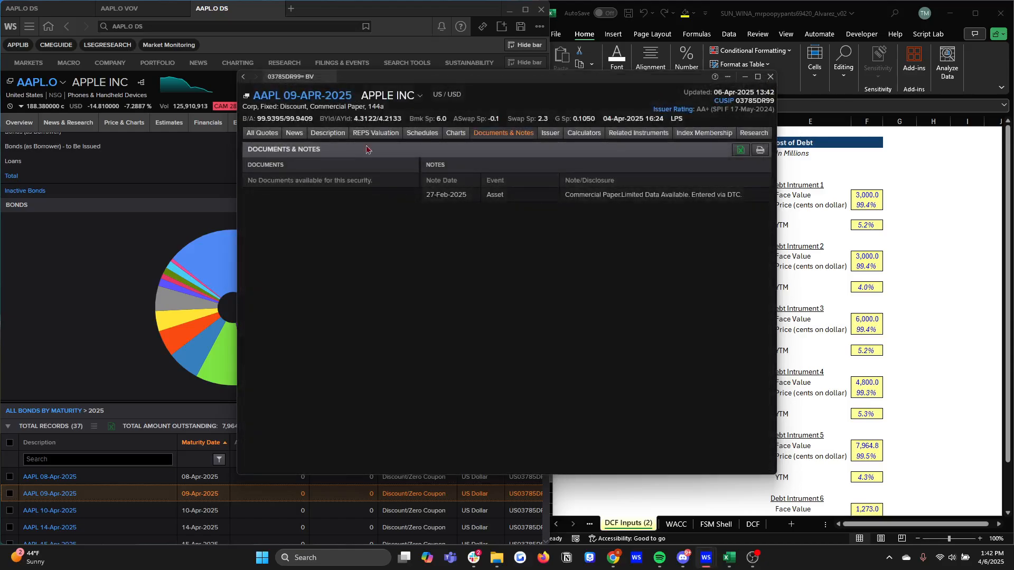
- Return to the AAPL 09-Apr-2025 bond's description and check its issue price, yield and issue amounts
left_click(323, 137)
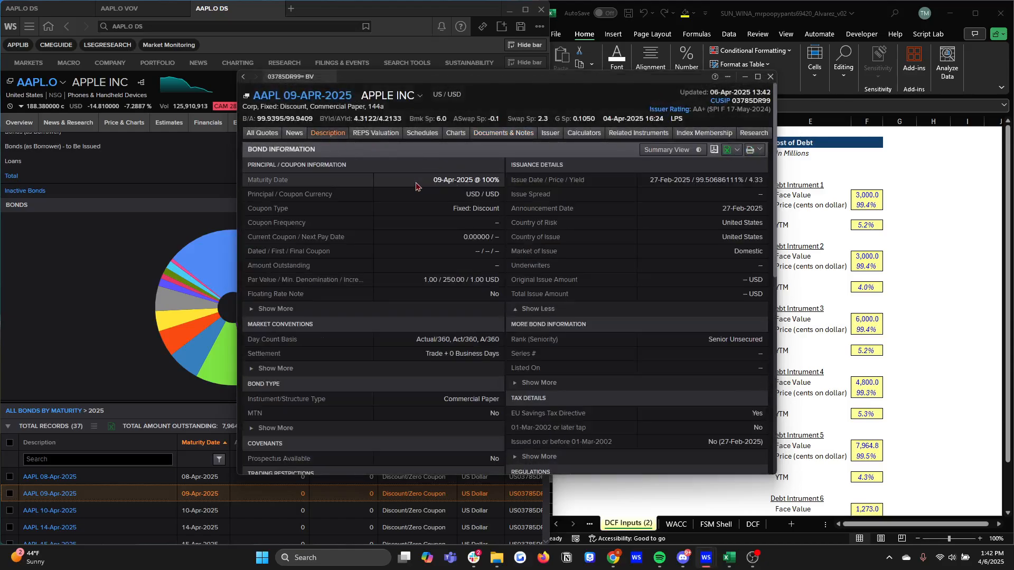
left_click(570, 294)
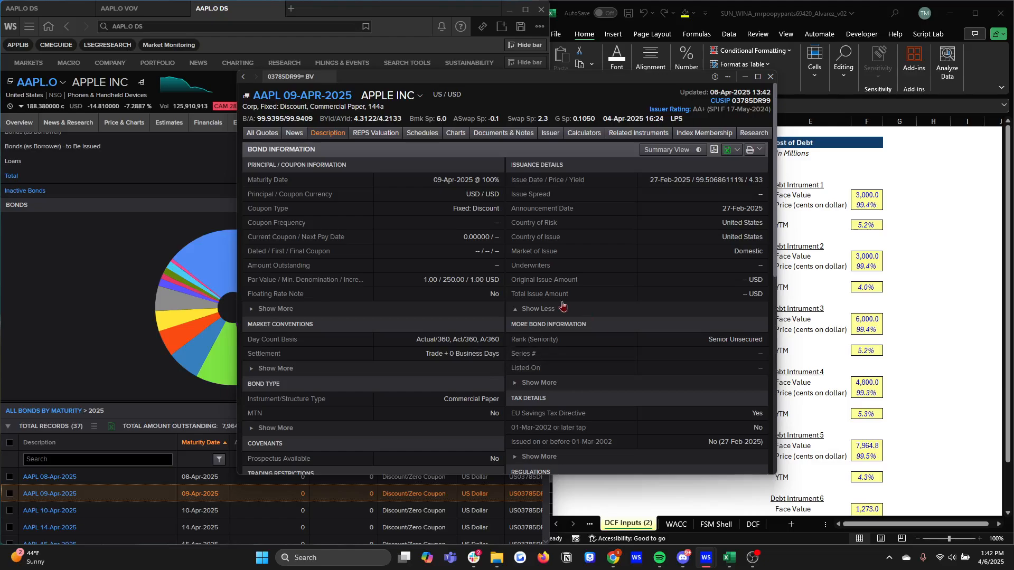
scroll(567, 383, "down", 1)
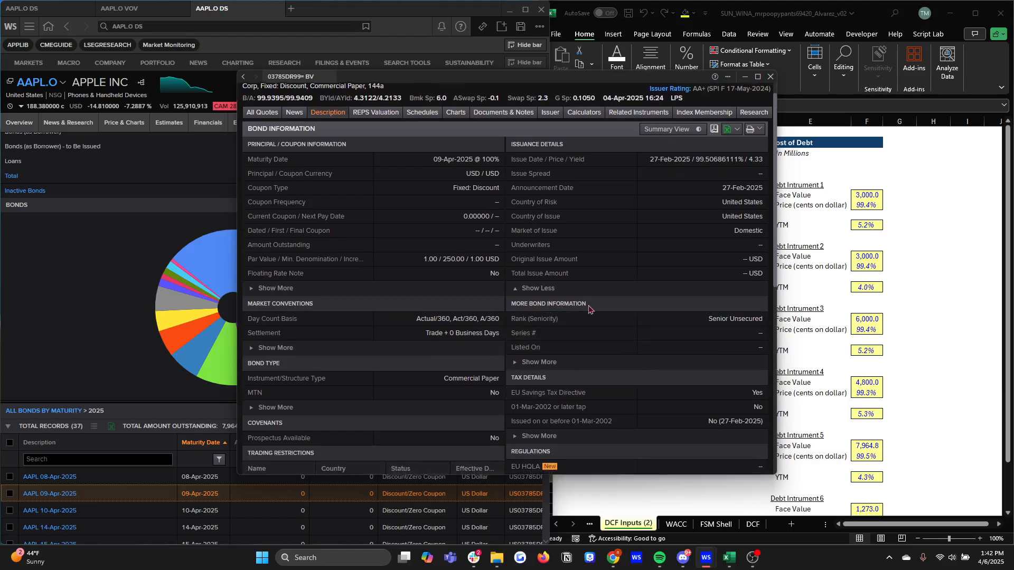
scroll(650, 309, "up", 1)
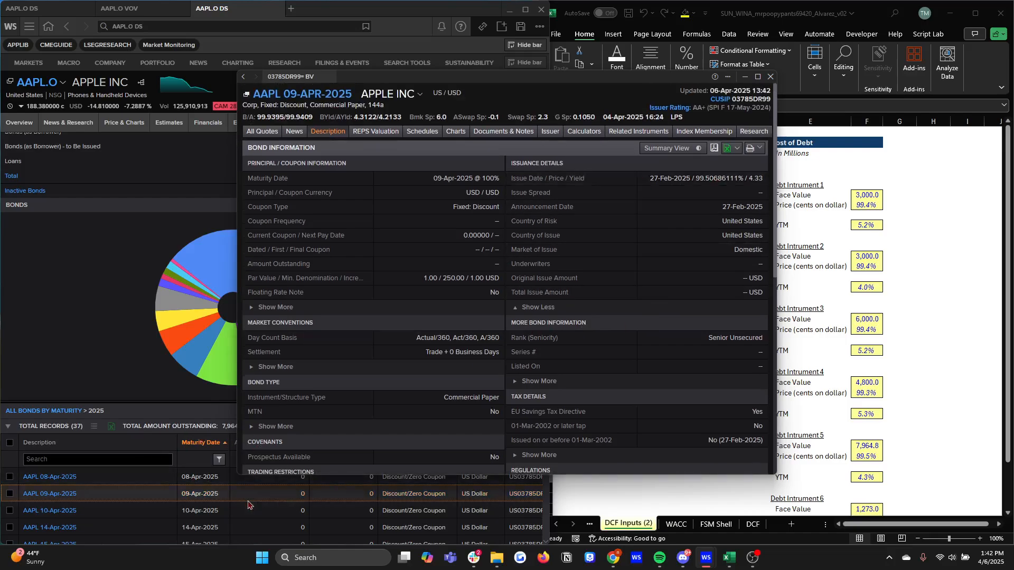
- View the yield and last price columns of the 2025 bond list and close the AAPL 09-Apr-2025 details
scroll(248, 505, "right", 8)
scroll(248, 504, "right", 3)
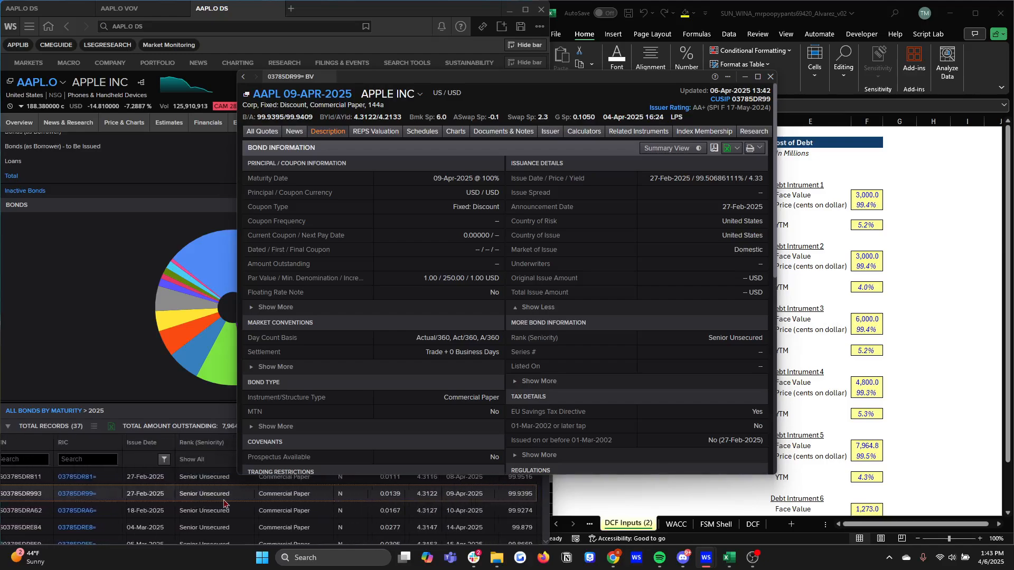
left_click(770, 77)
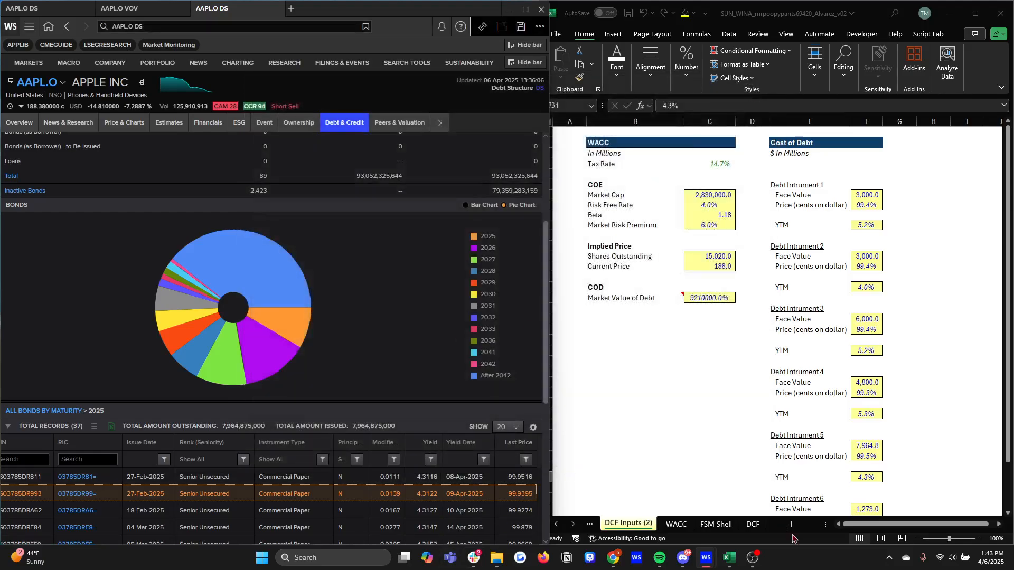
left_click(757, 565)
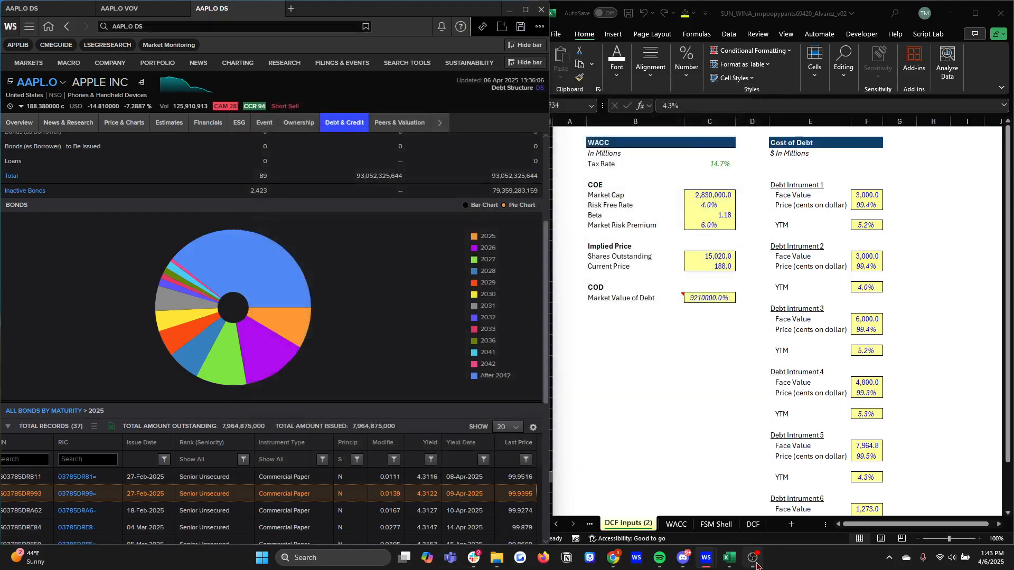